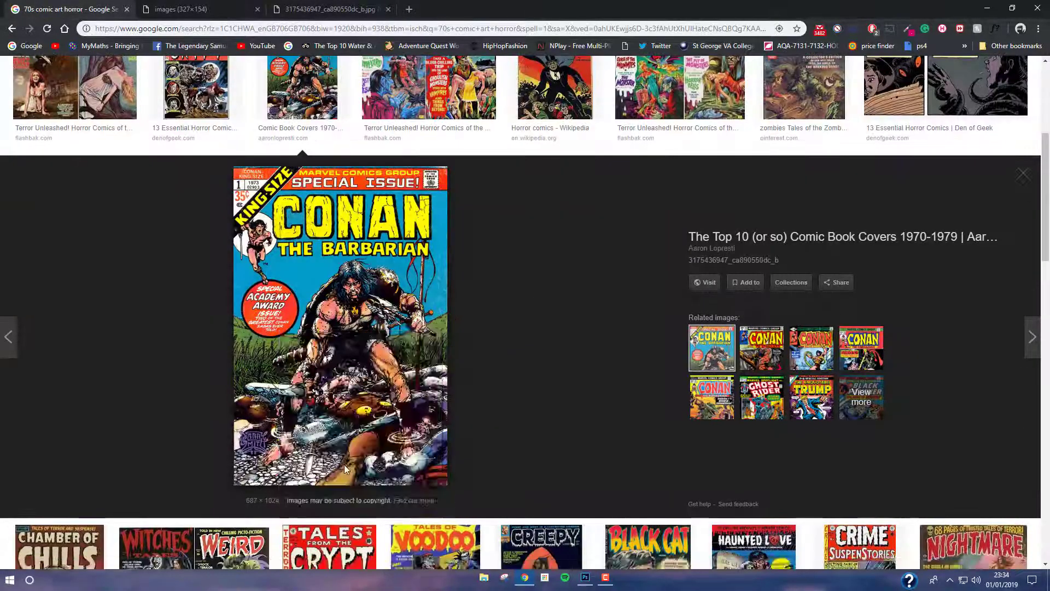
Reverse-search the Conan cover in Google Images, browse similar covers, then return to Photoshop
click(346, 469)
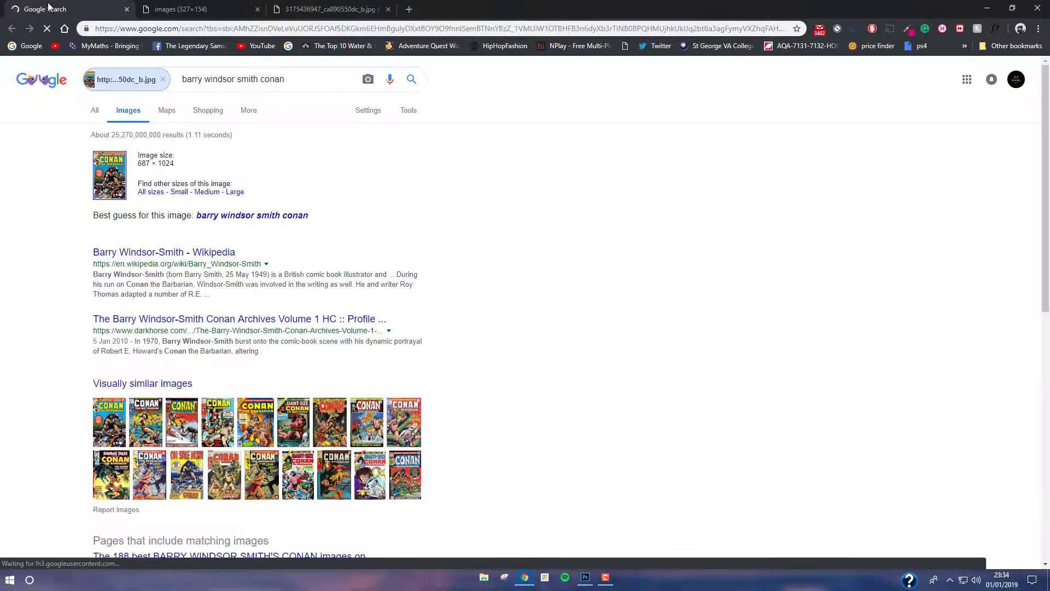
click(179, 446)
scroll(274, 416, down, 3)
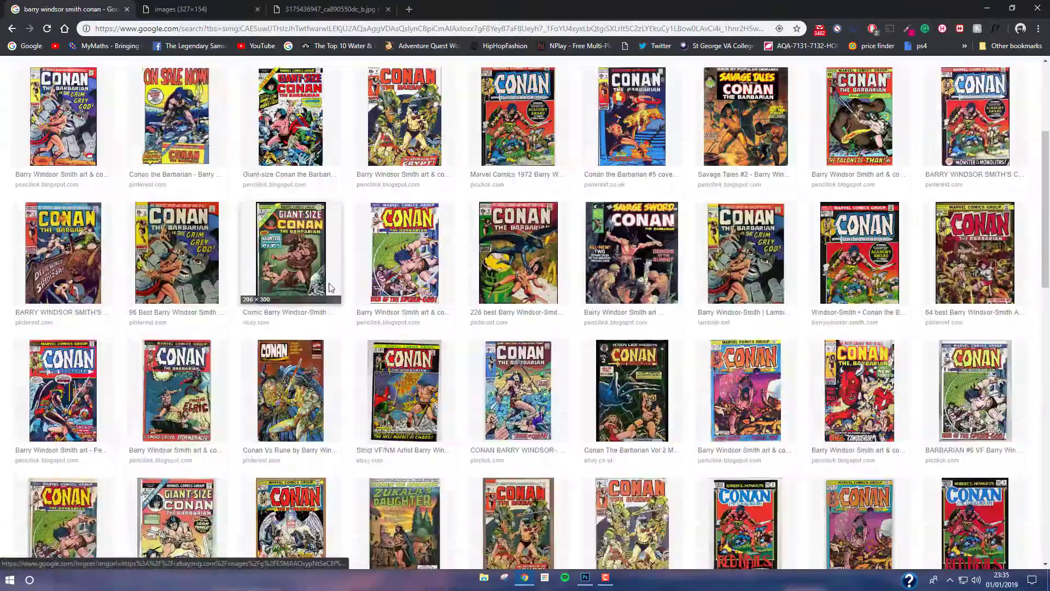
click(328, 9)
click(592, 582)
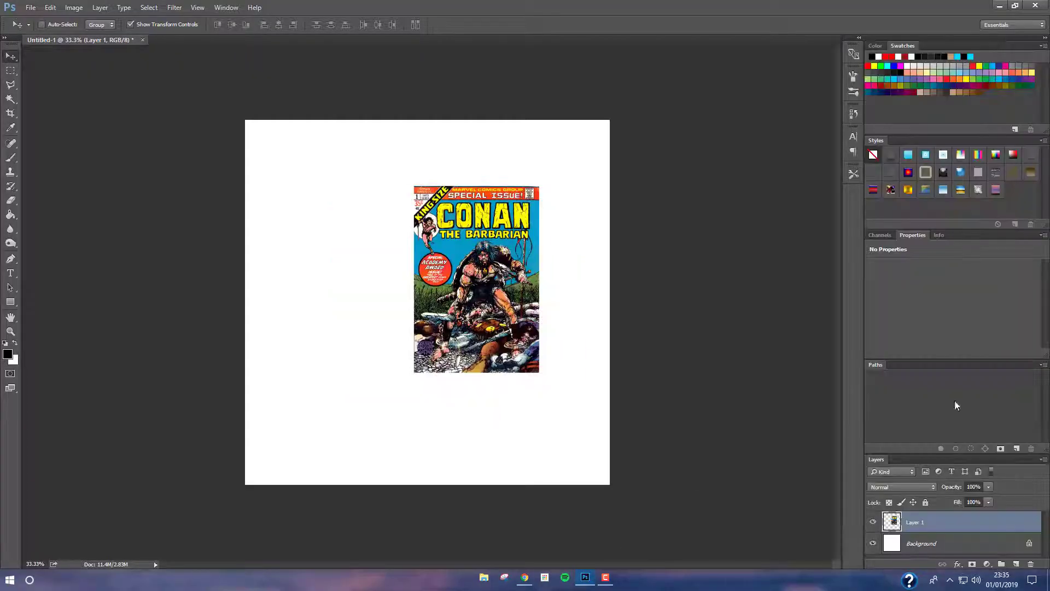
Close an unused panel group, scale the cover to canvas height, and heal the ACADEMY AWARD text
click(1043, 196)
click(993, 336)
key(ctrl+t)
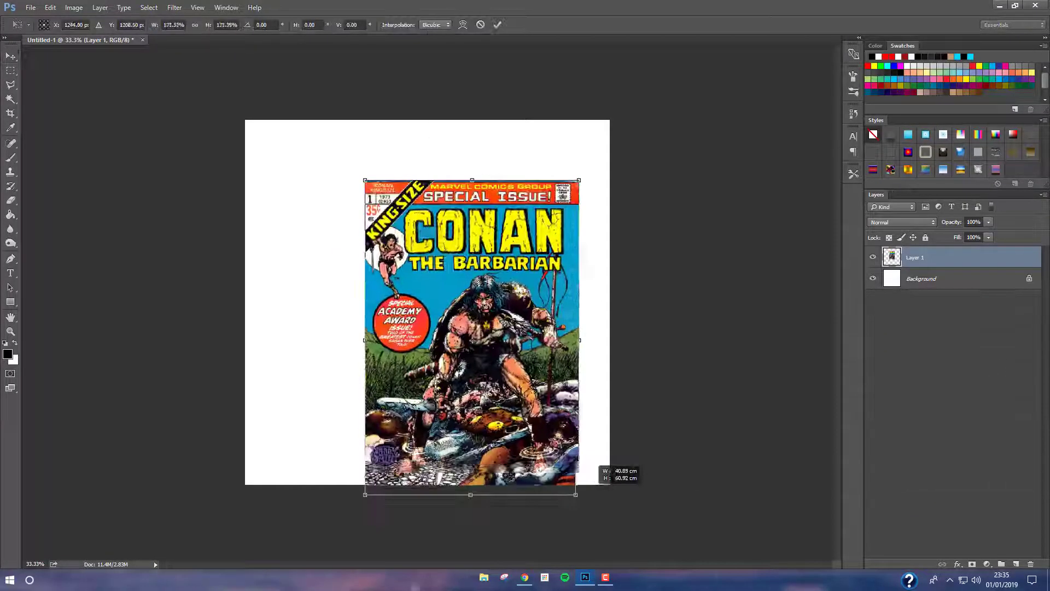
drag(539, 372, 550, 485)
click(11, 143)
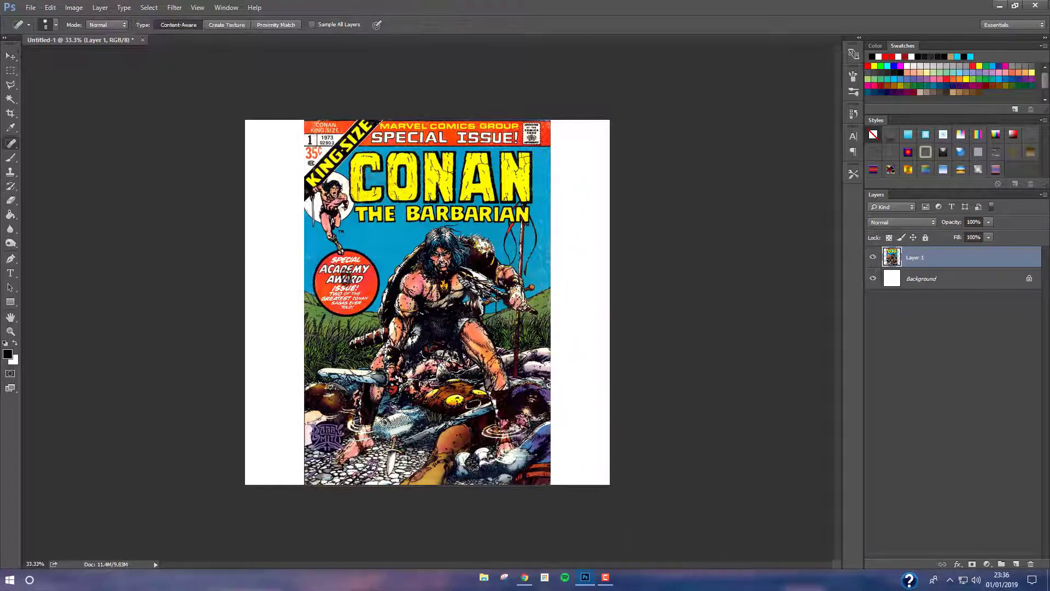
drag(349, 268, 353, 278)
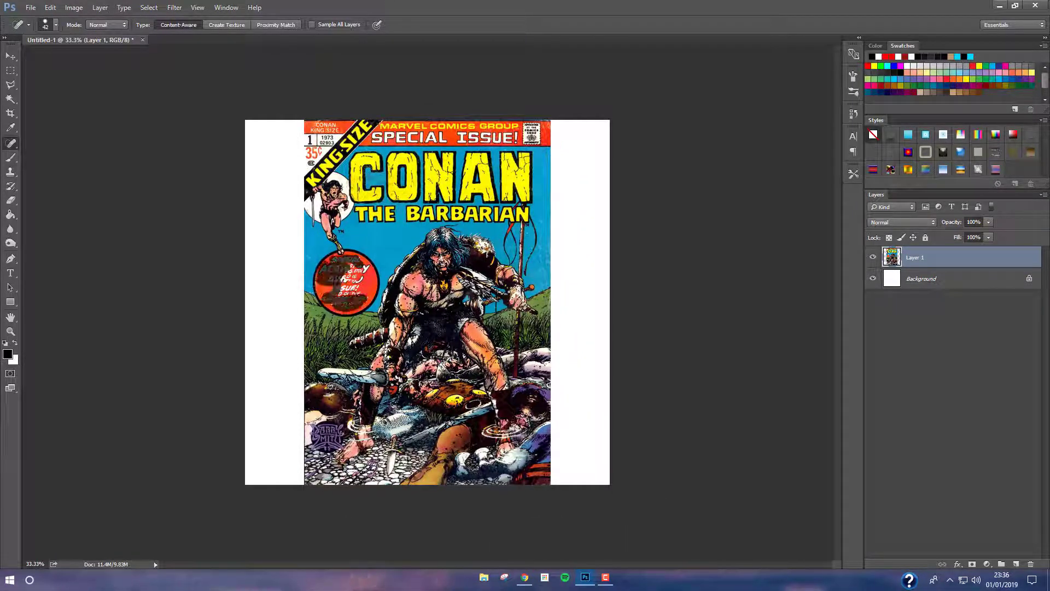
Copy the artwork below the title onto a new layer and enlarge it to fill the canvas
click(10, 70)
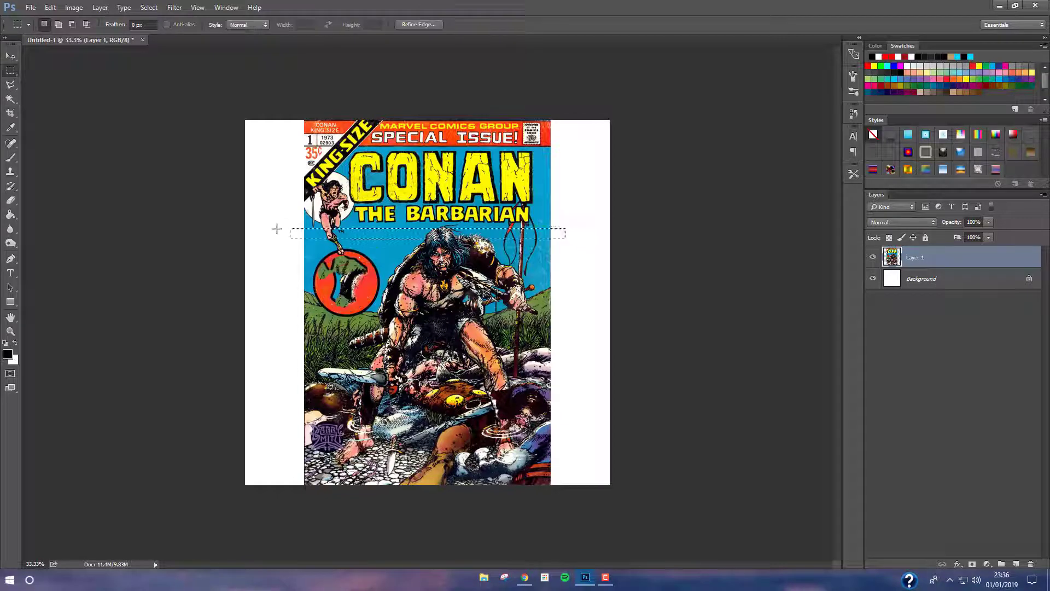
drag(559, 224, 290, 421)
key(ctrl+j)
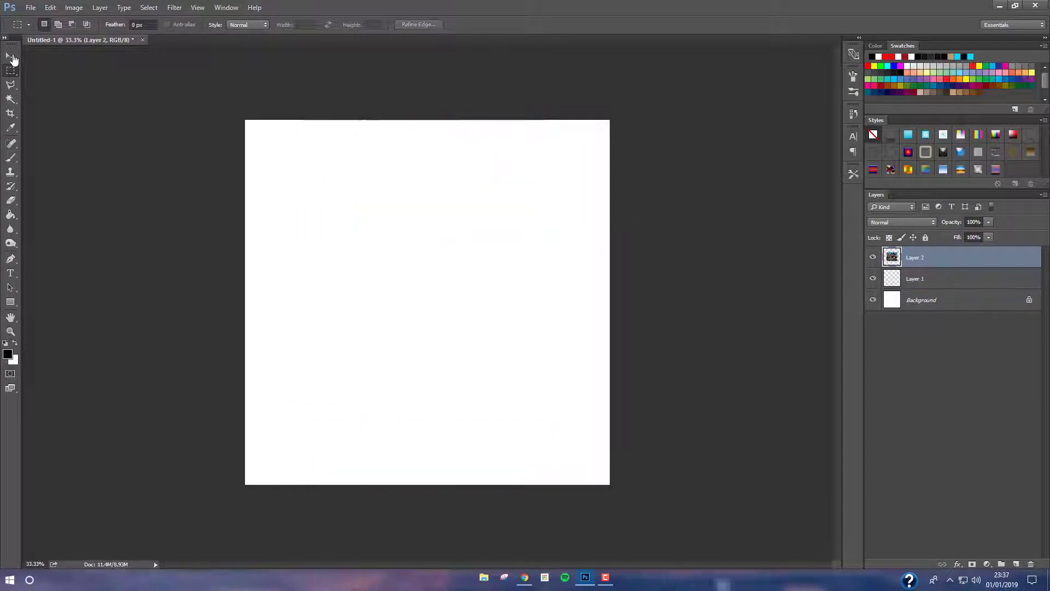
key(ctrl+t)
drag(558, 422, 708, 499)
key(Return)
Lasso the red logo area at the upper left and Content-Aware Fill it
key(l)
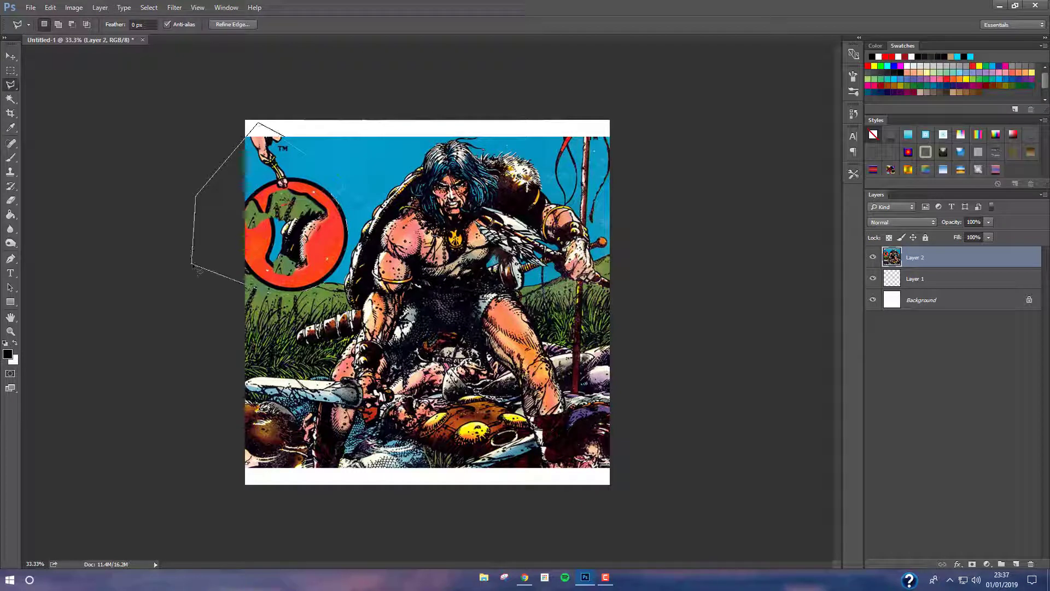
drag(246, 131, 240, 145)
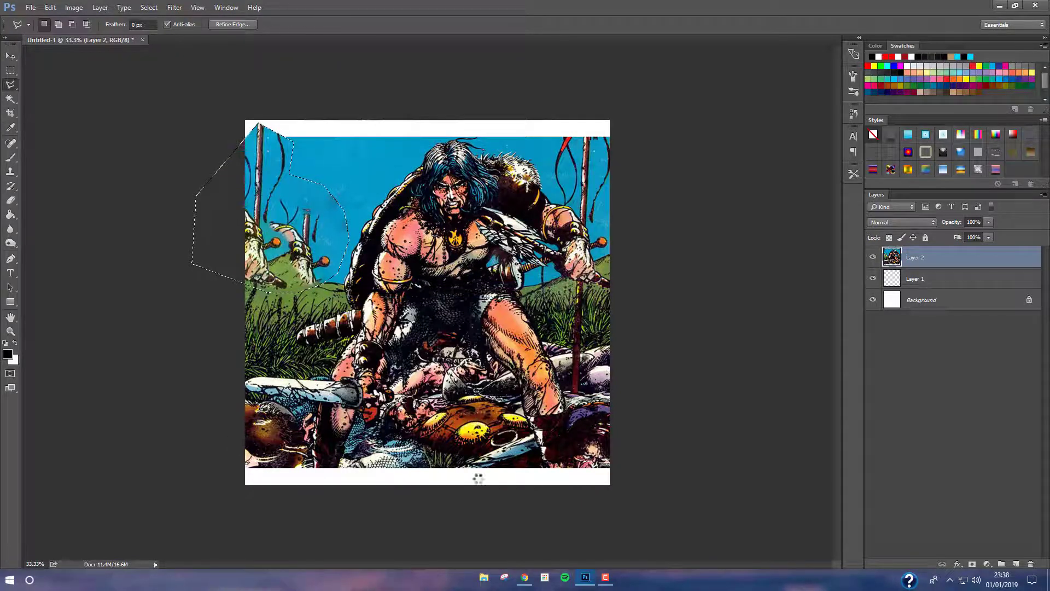
click(258, 122)
click(235, 141)
click(241, 284)
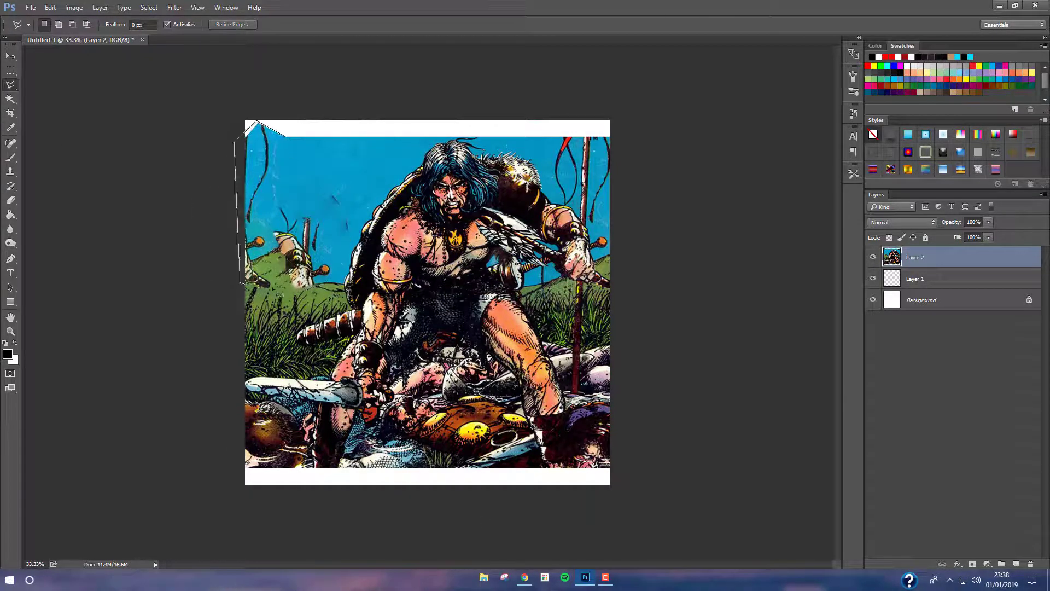
click(306, 287)
click(350, 221)
click(314, 118)
click(277, 98)
click(284, 131)
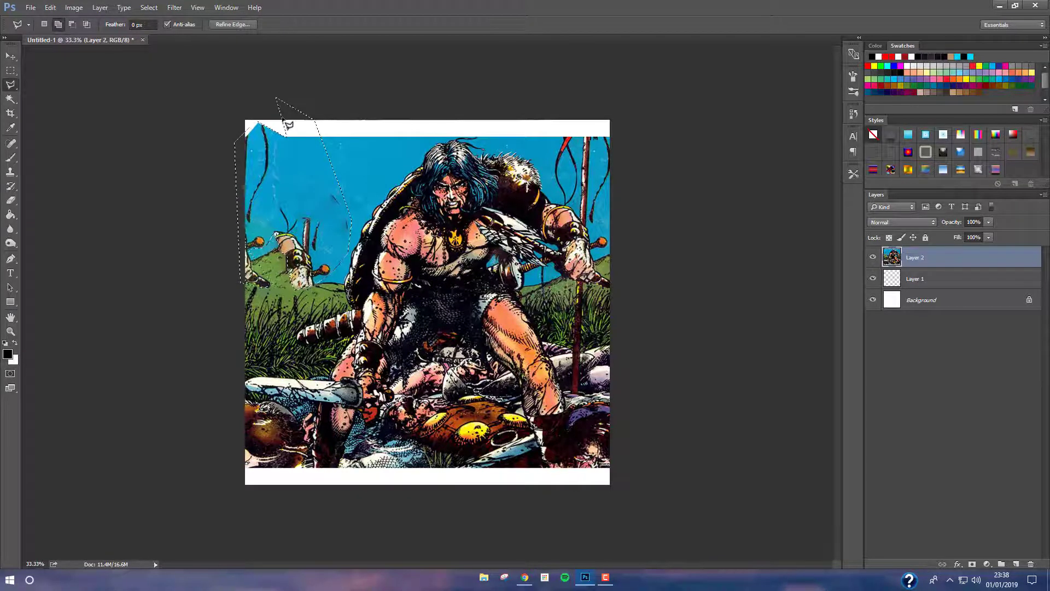
key(shift+BackSpace)
key(Return)
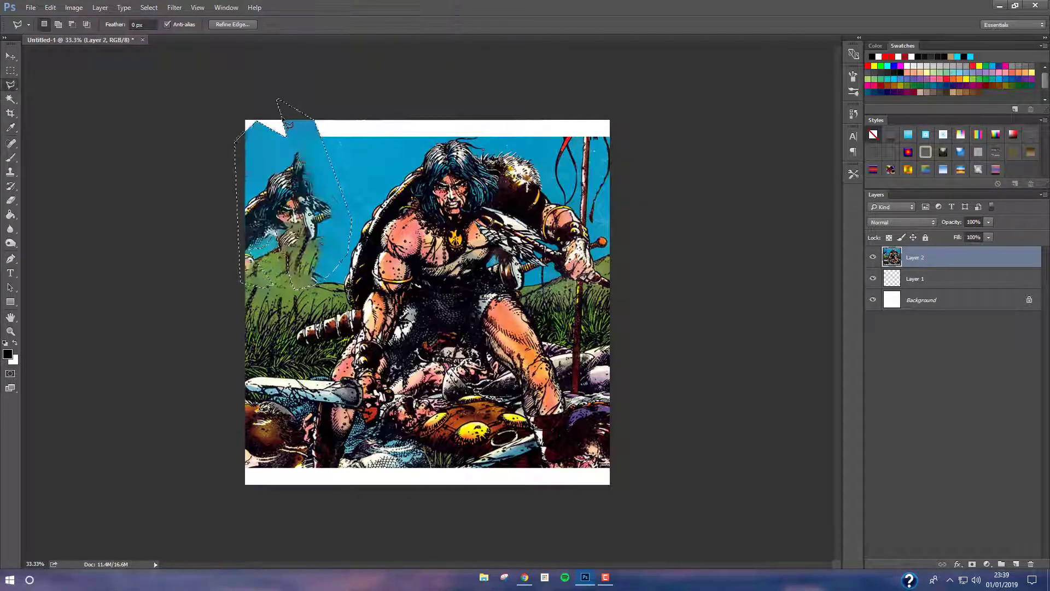
Revert the fill in History and set a 97 px, 100% hardness Quick Selection brush
click(853, 114)
click(763, 350)
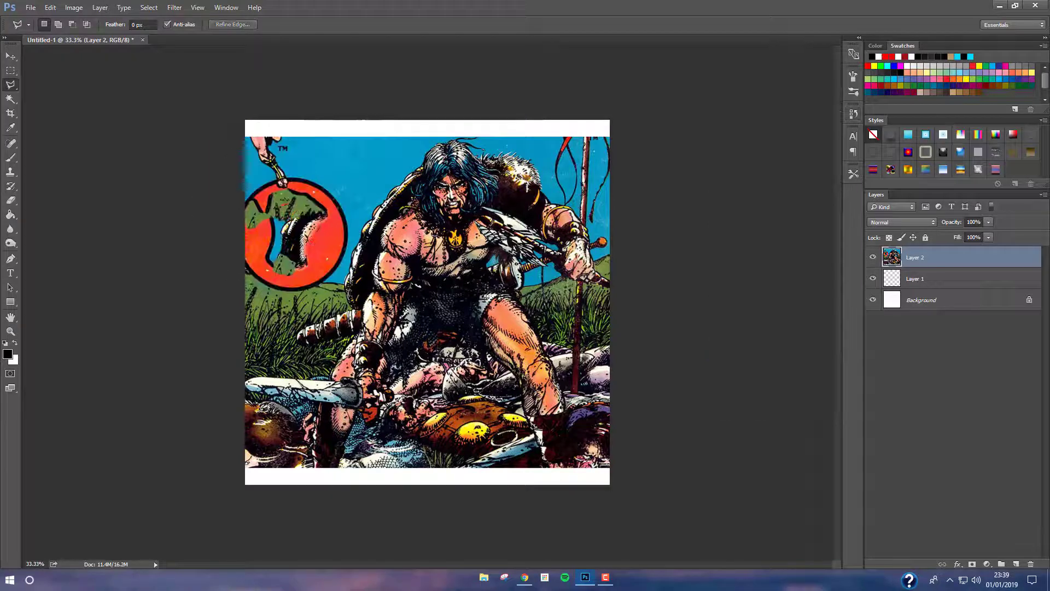
click(11, 99)
click(104, 24)
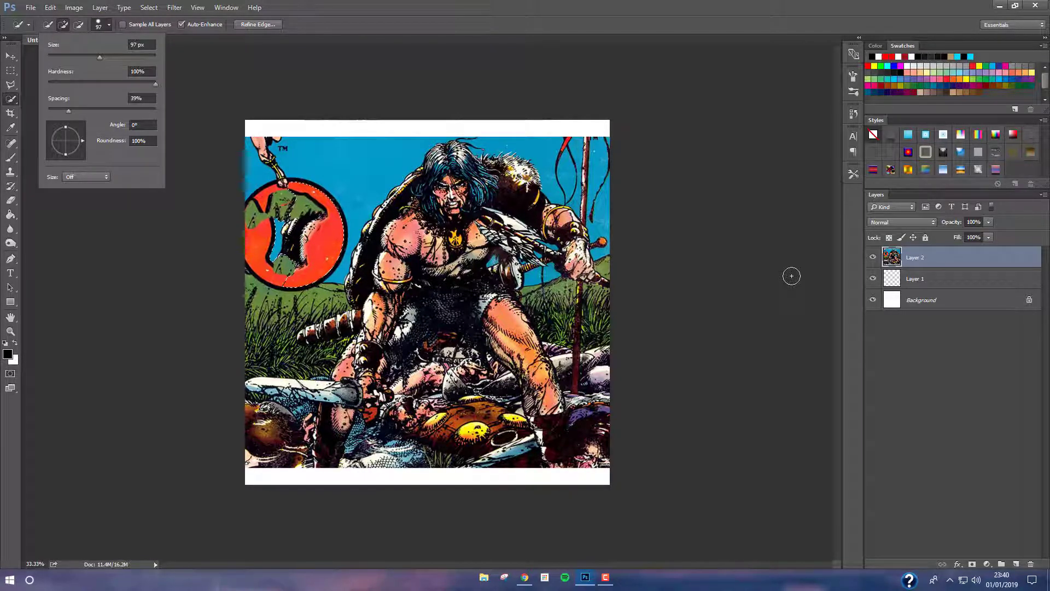
Clear the top-left sky and red logo to white with Quick Selection
click(791, 276)
click(271, 140)
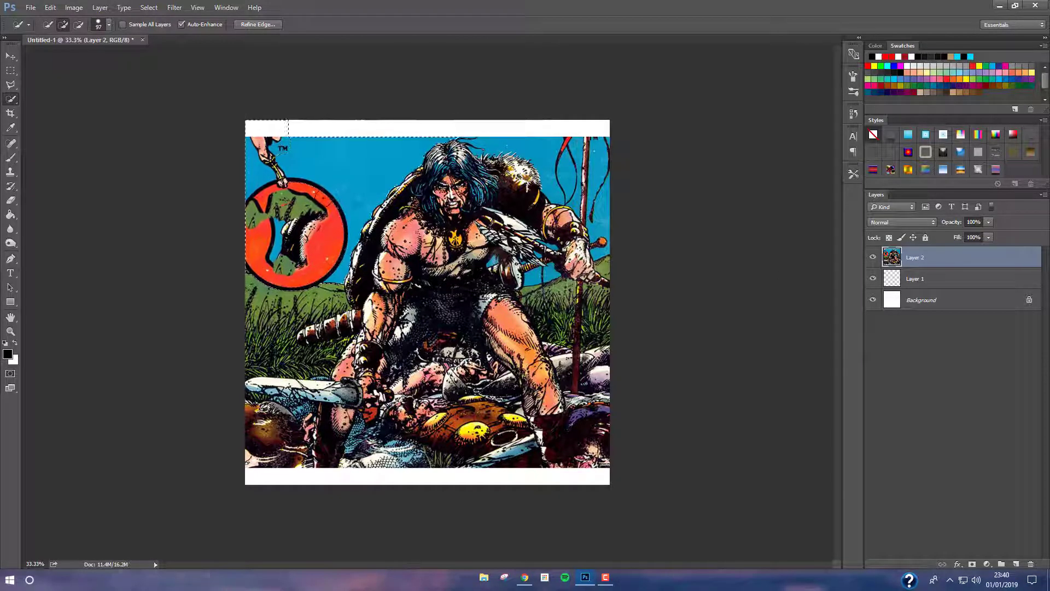
key(Delete)
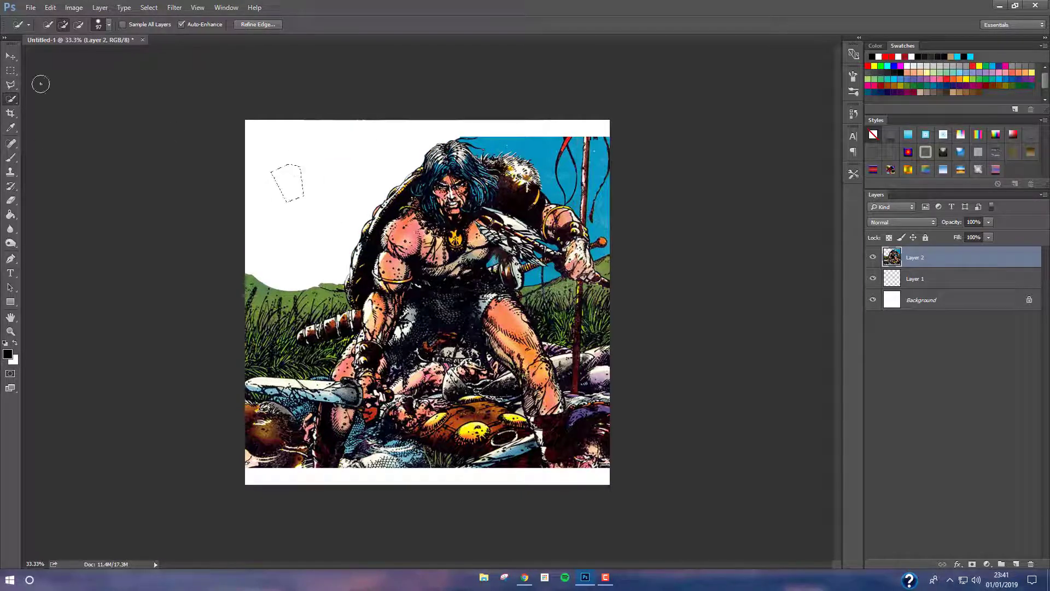
Select the grass left of Conan with a 32 px brush and clear it to white
click(290, 180)
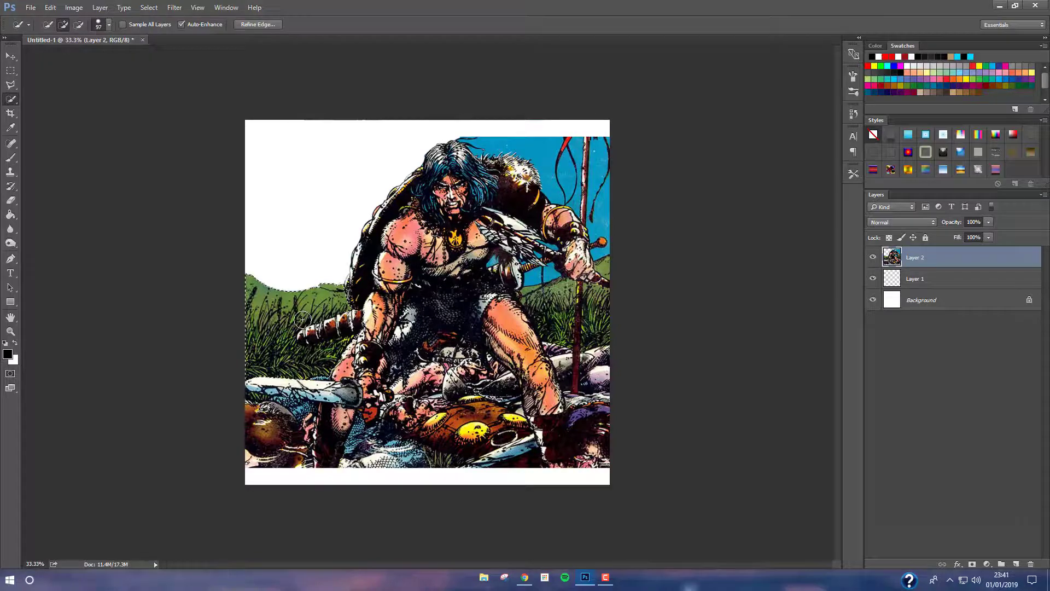
key(ctrl+plus)
click(98, 24)
drag(88, 44, 69, 45)
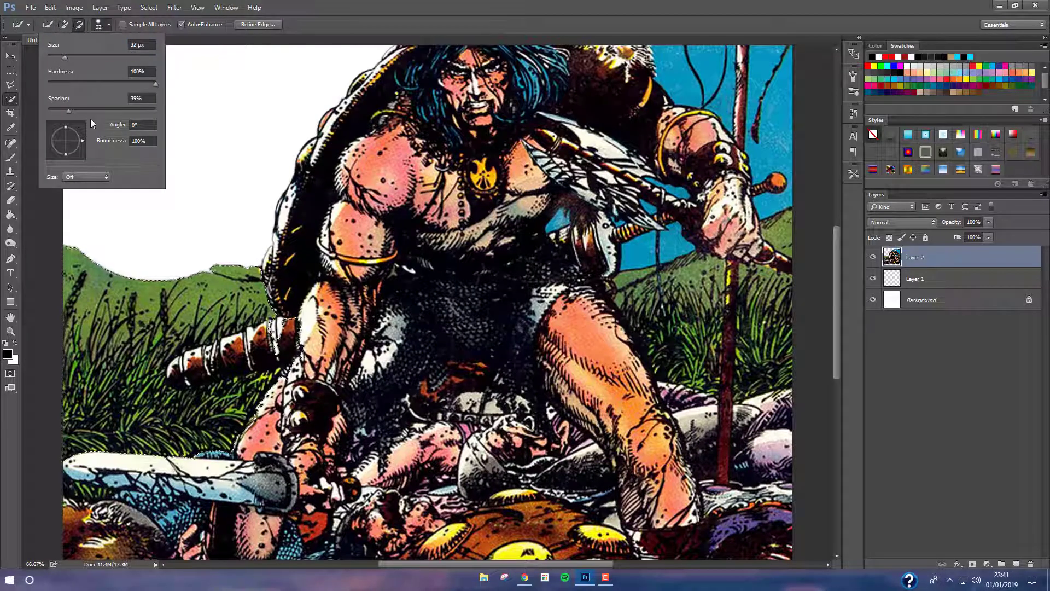
mouse_move(175, 377)
mouse_down()
mouse_move(266, 361)
mouse_move(207, 389)
mouse_move(219, 397)
mouse_up()
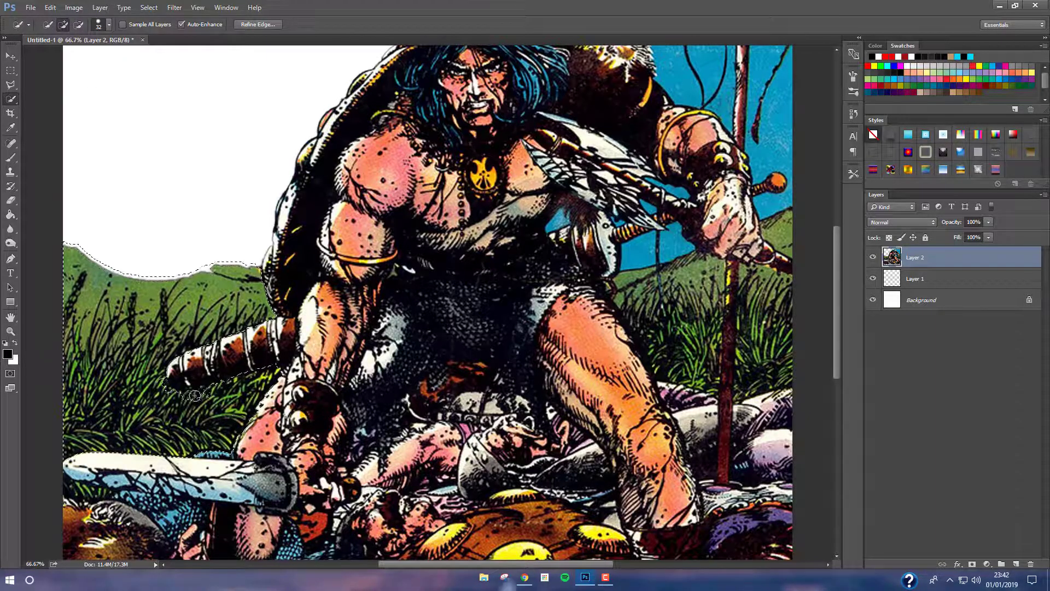
key(Delete)
Switch to the Eraser, check its brush presets, and zoom back out
key(e)
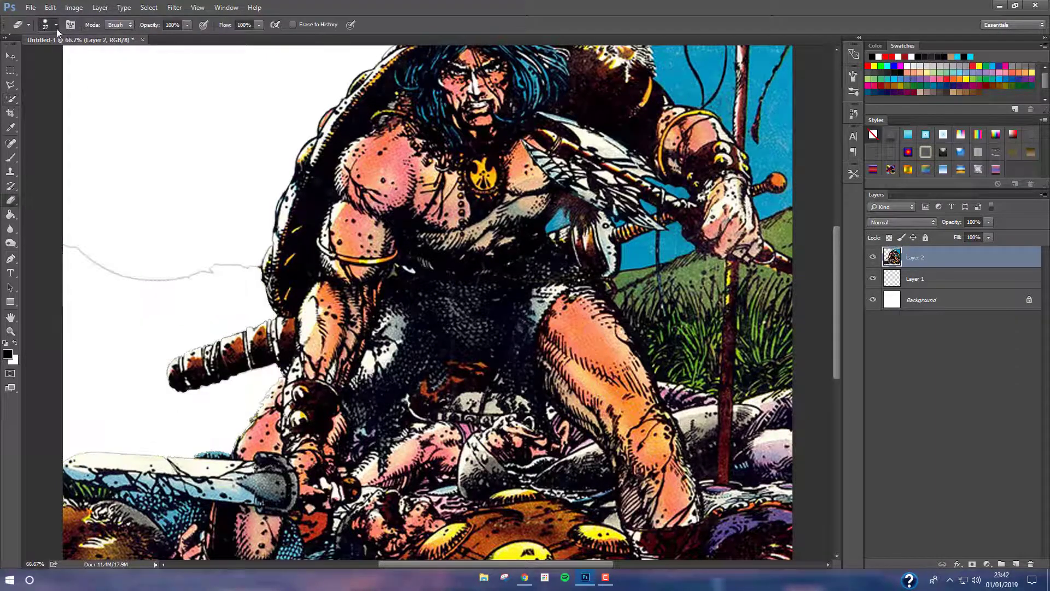
click(55, 25)
click(239, 268)
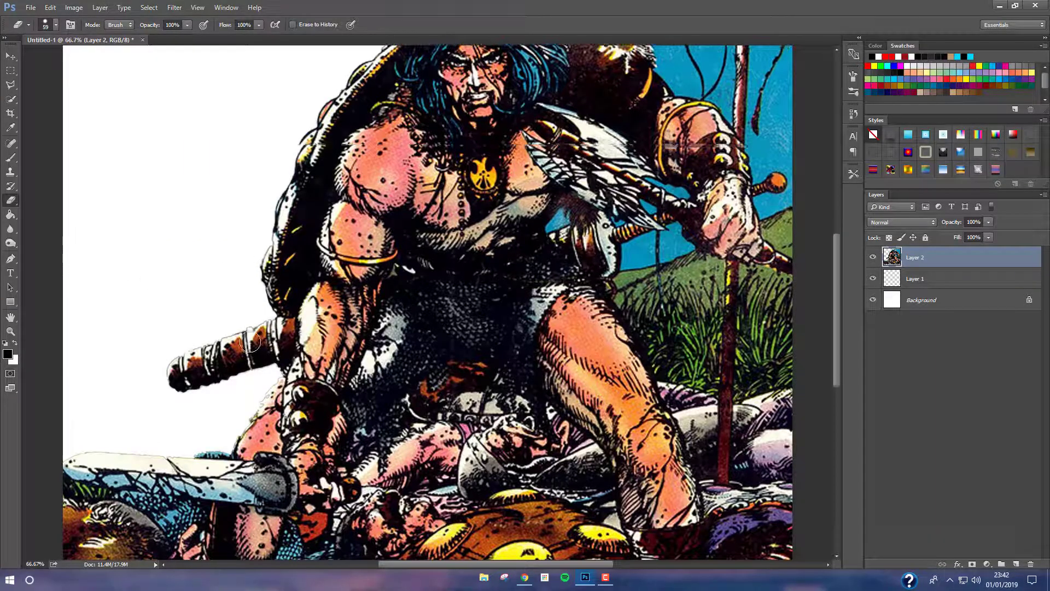
key(ctrl+minus)
key(ctrl+minus)
Quick-select the blue sky and staff on the right and clear them to white
key(w)
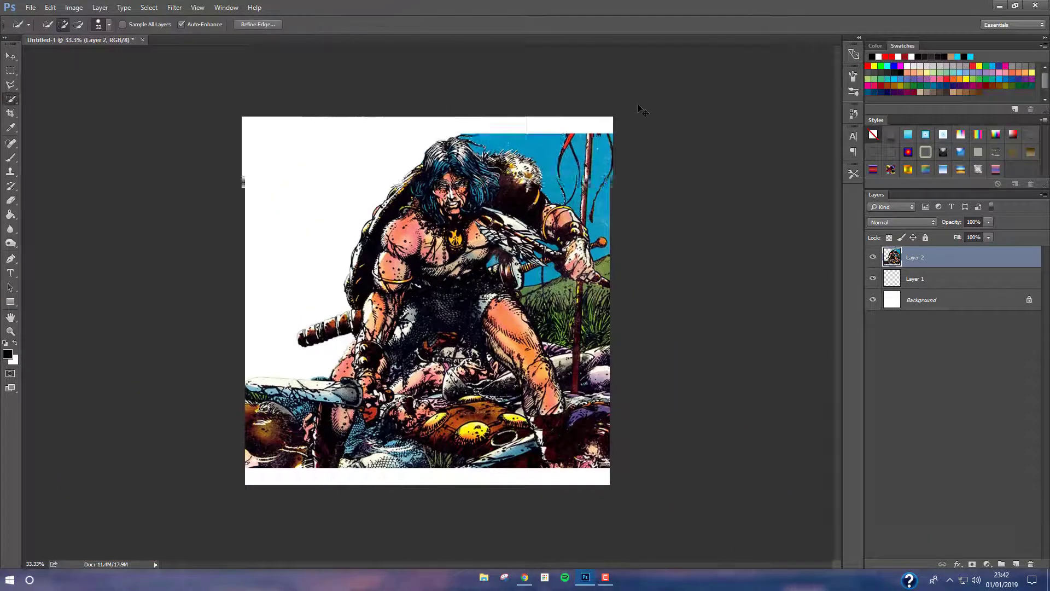
scroll(422, 151, up, 3)
scroll(504, 467, up, 1)
scroll(504, 467, right, 2)
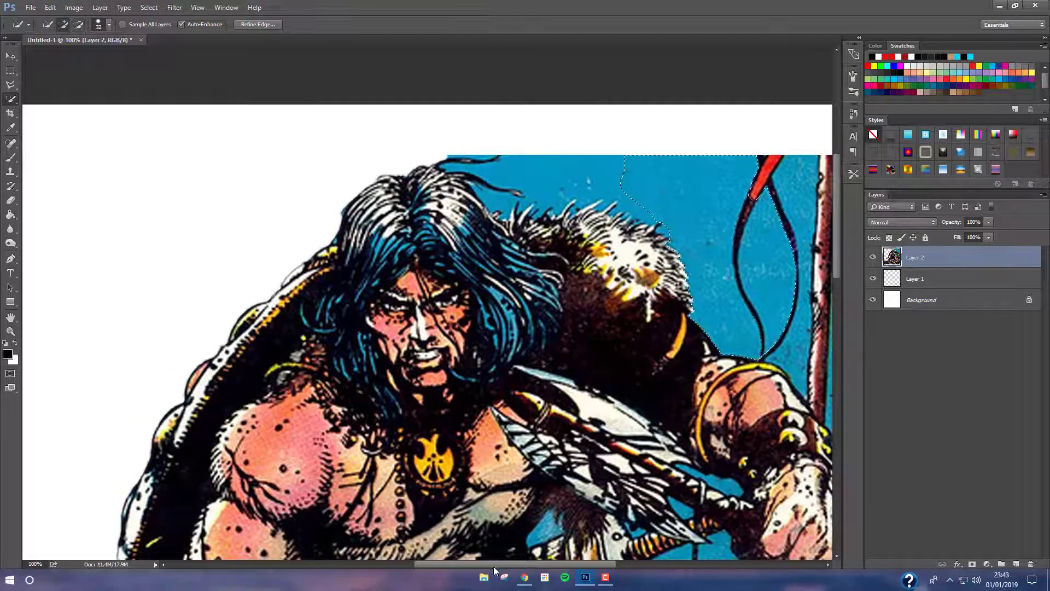
scroll(457, 198, right, 3)
drag(690, 373, 708, 364)
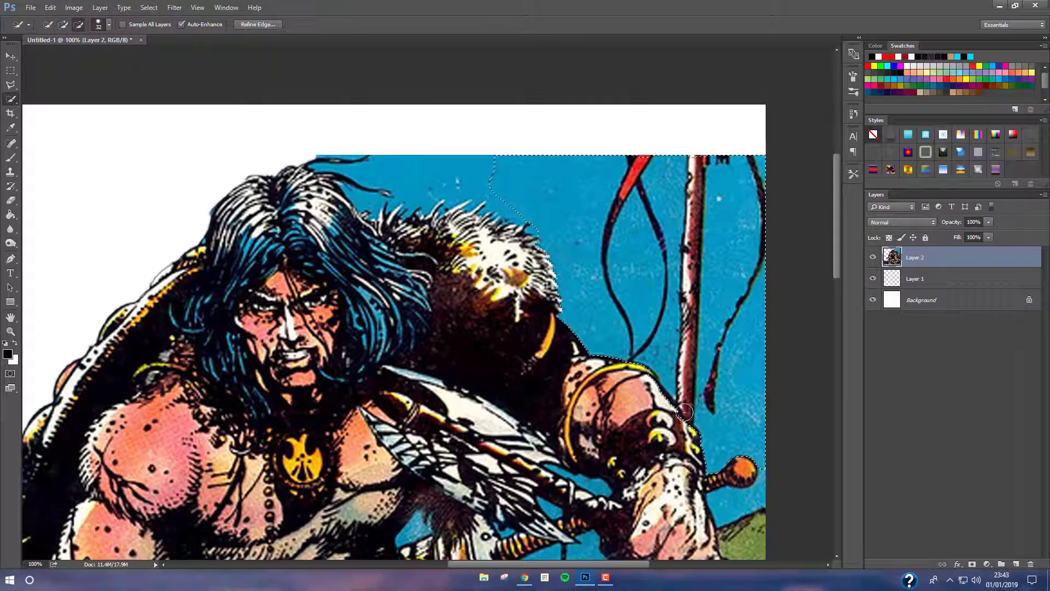
scroll(707, 364, down, 2)
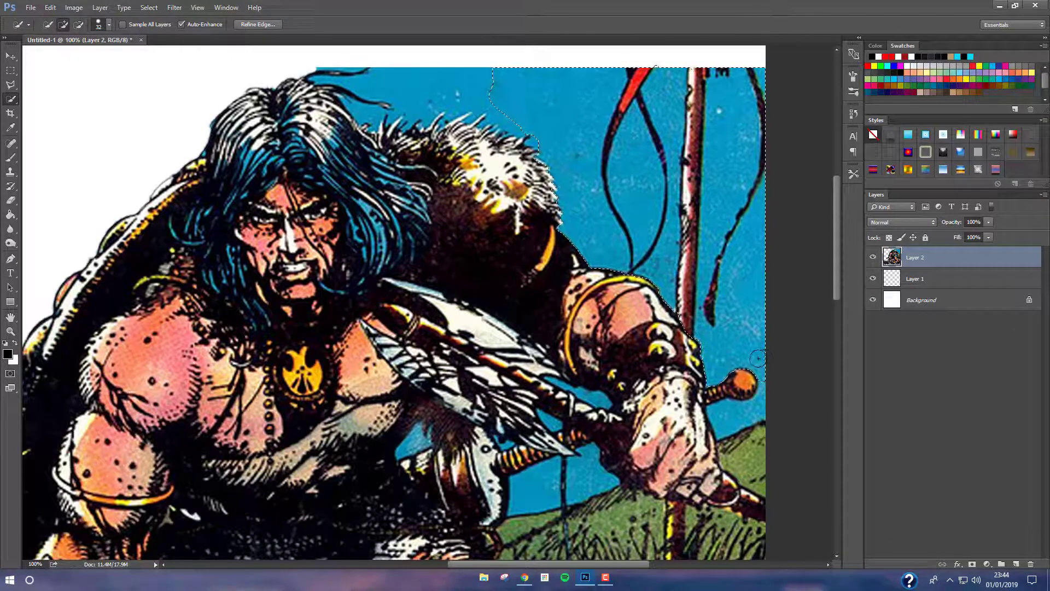
key(Delete)
key(ctrl+d)
Zoom in on the hair and delete a blue strip outlined with the Polygonal Lasso
key(e)
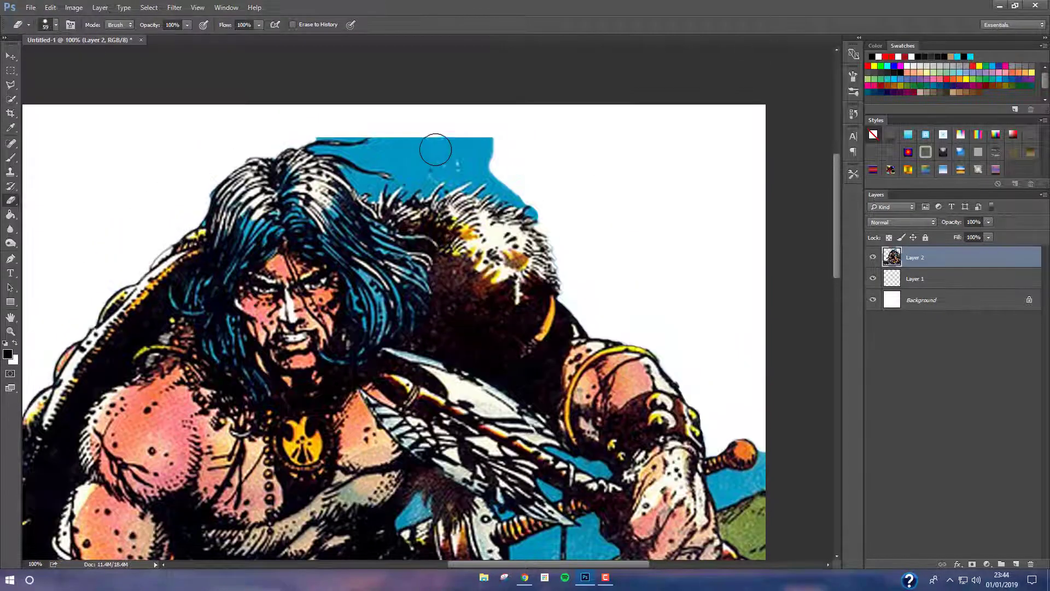
key(ctrl+plus)
scroll(593, 93, up, 1)
click(11, 86)
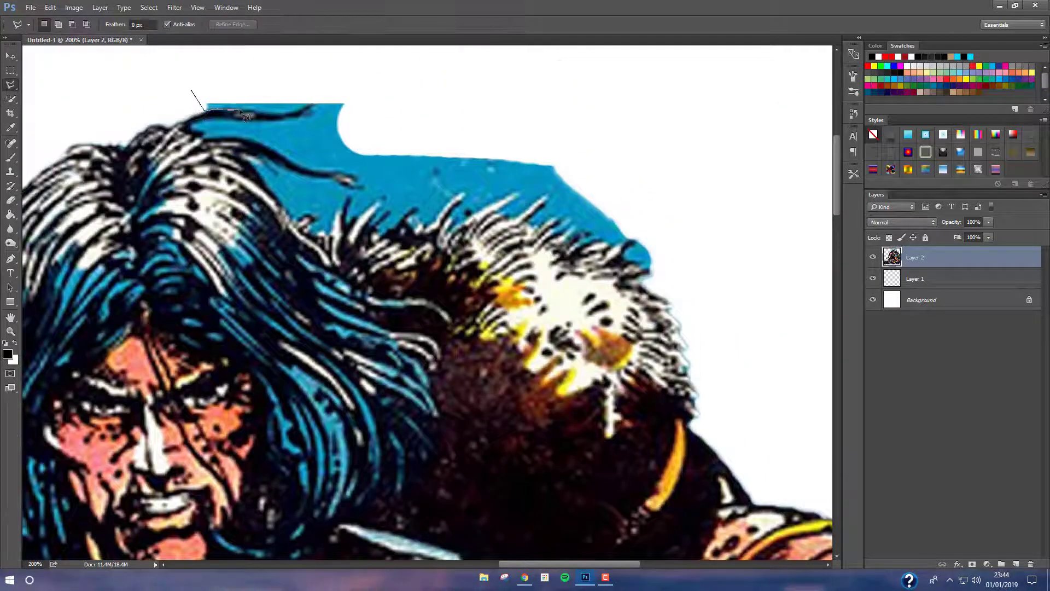
key(Delete)
key(ctrl+d)
click(314, 104)
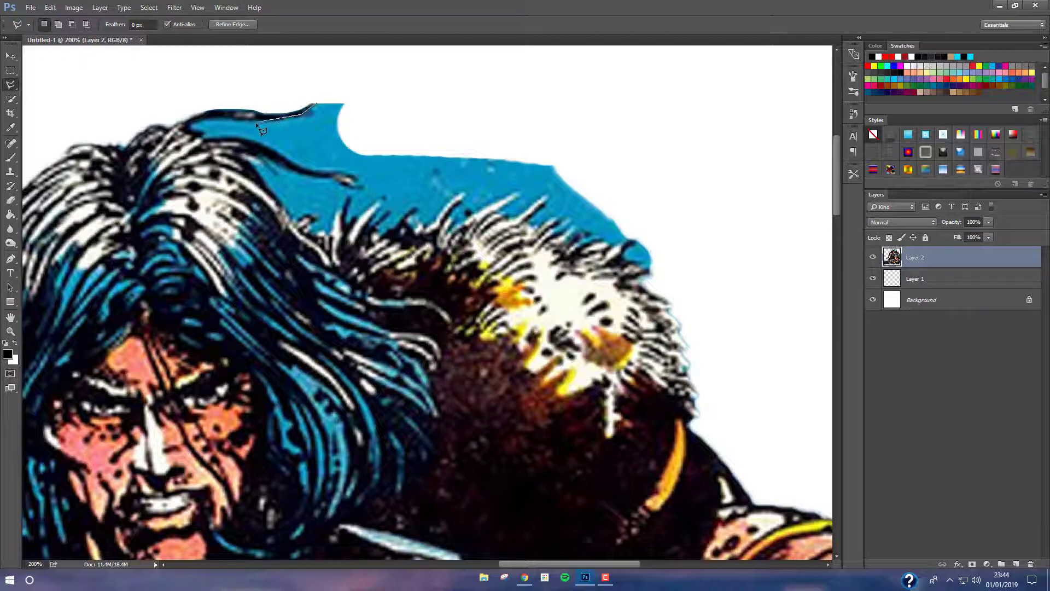
Outline the blue sky along the hair and fur edge and delete it to white
click(438, 177)
double_click(315, 148)
key(Delete)
click(318, 91)
click(320, 120)
click(383, 113)
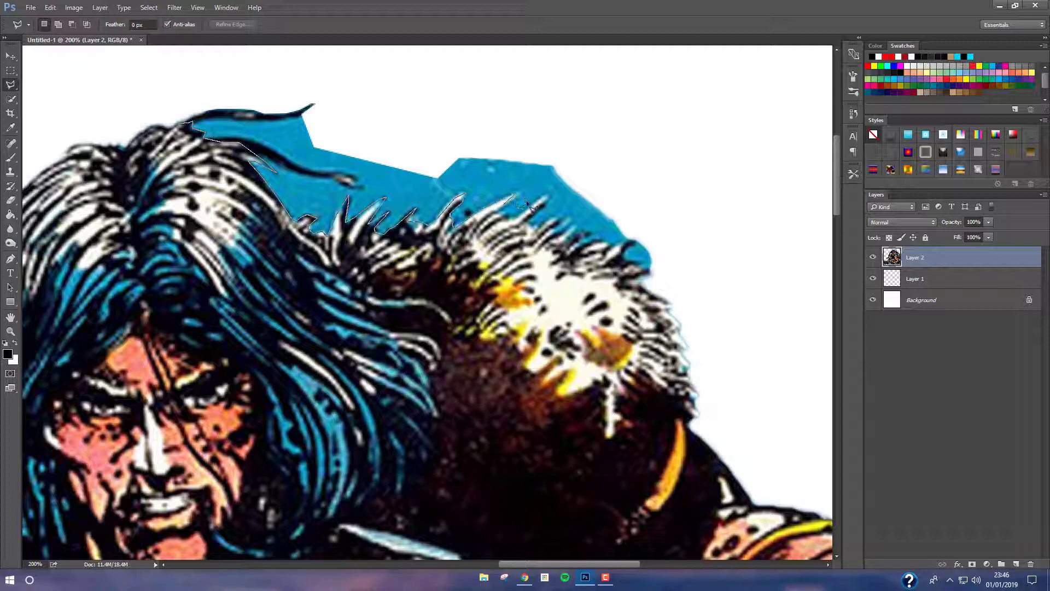
click(564, 143)
double_click(474, 100)
key(ctrl+d)
Quick-select the blue sky beside the hair with a 13 px brush and clear it
key(w)
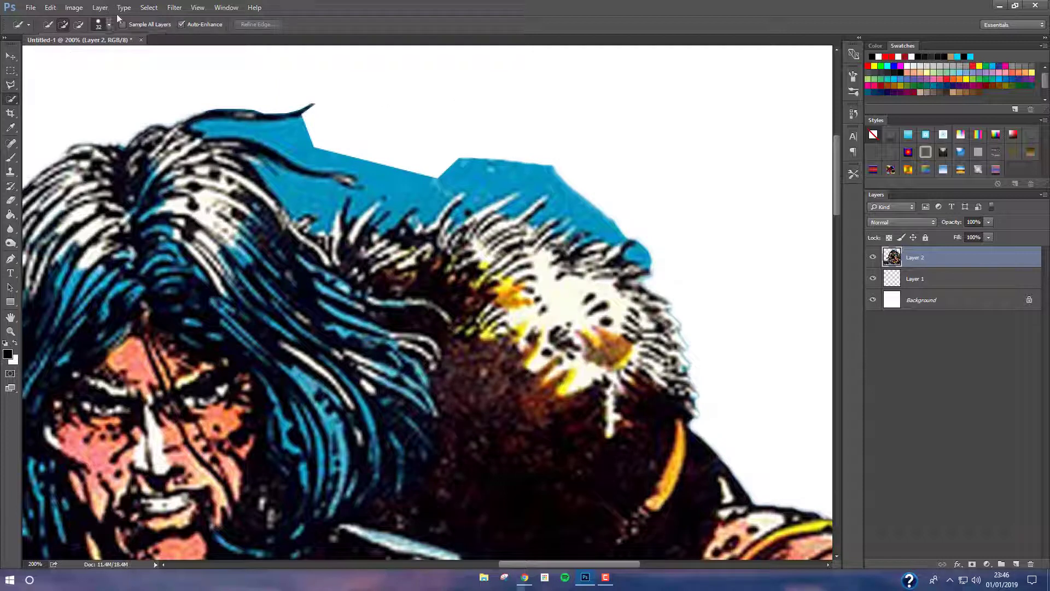
click(109, 24)
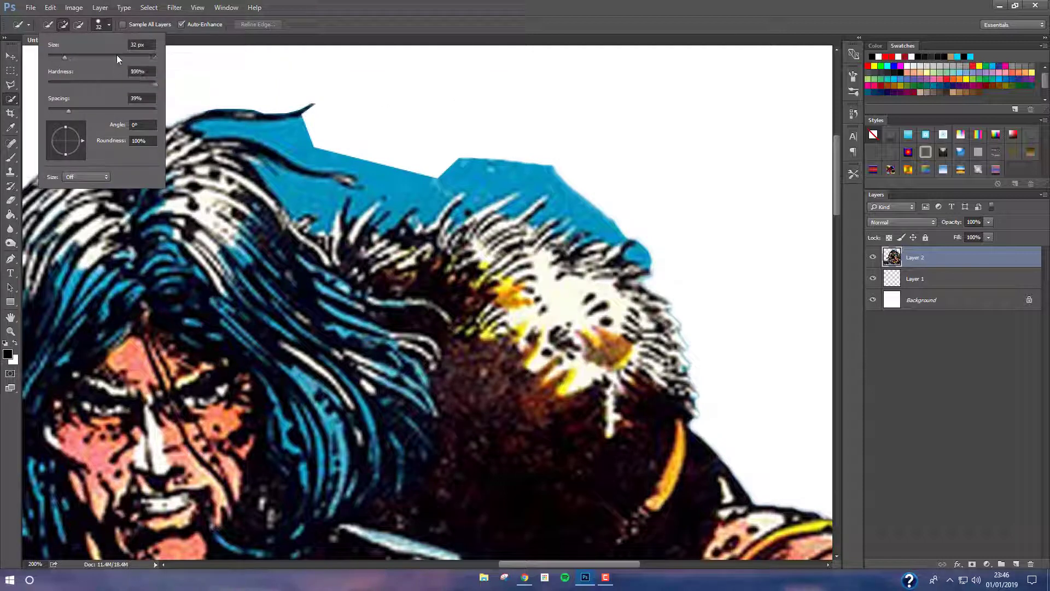
drag(65, 57, 58, 57)
drag(329, 142, 389, 177)
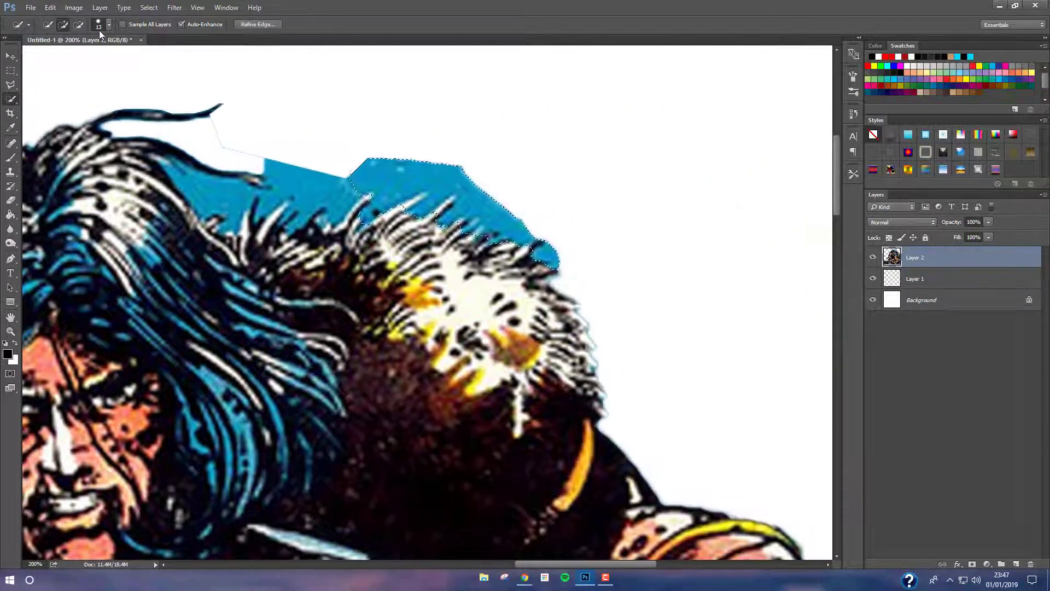
key(Delete)
Clear the remaining blue behind the hair with a 4 px brush, then erase the faint outline
drag(211, 156, 274, 224)
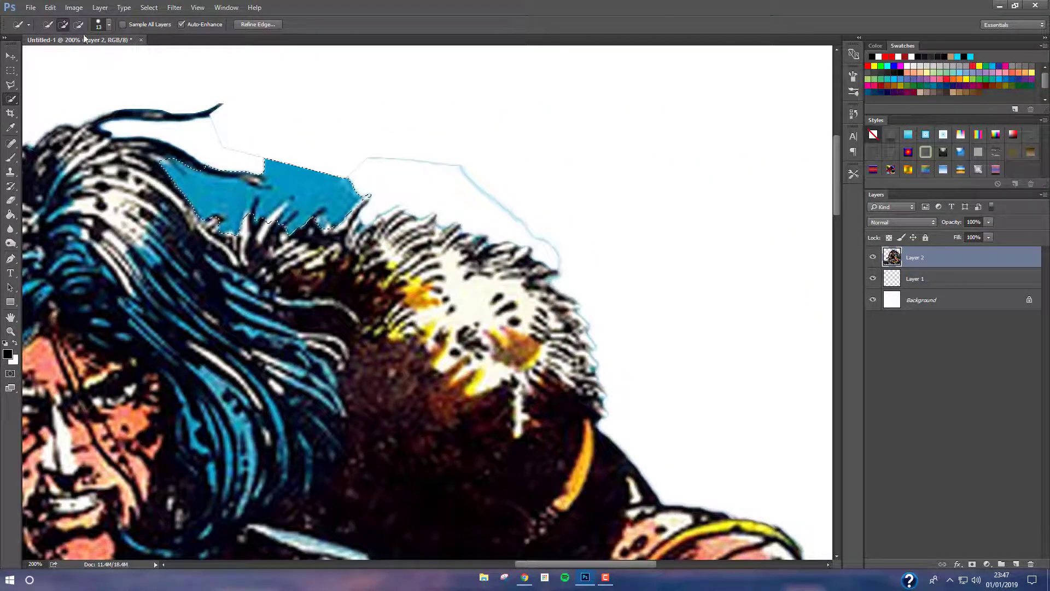
click(109, 24)
drag(58, 57, 54, 57)
key(Return)
key(Delete)
key(ctrl+d)
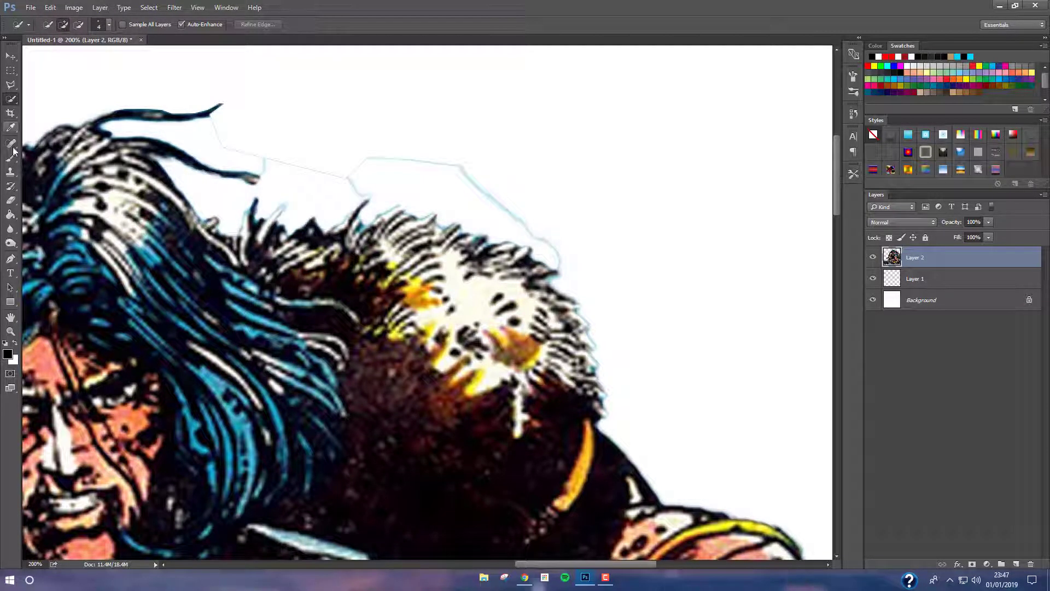
key(e)
drag(569, 252, 258, 136)
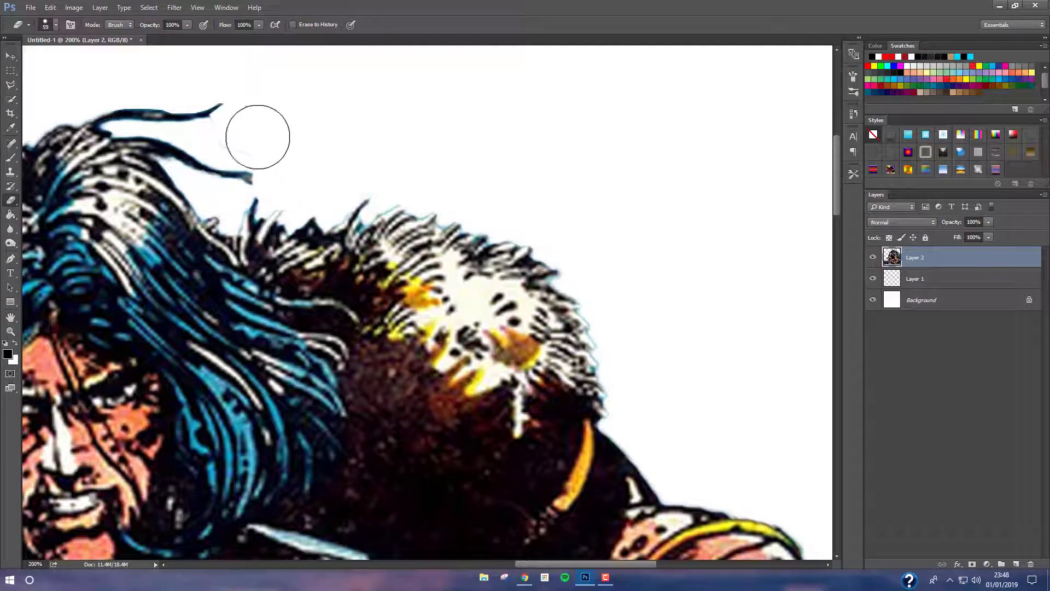
Clear the blue sky near the sword hilt to white using a 37 px Quick Selection brush
scroll(339, 162, down, 3)
scroll(399, 173, down, 2)
key(w)
scroll(662, 255, up, 3)
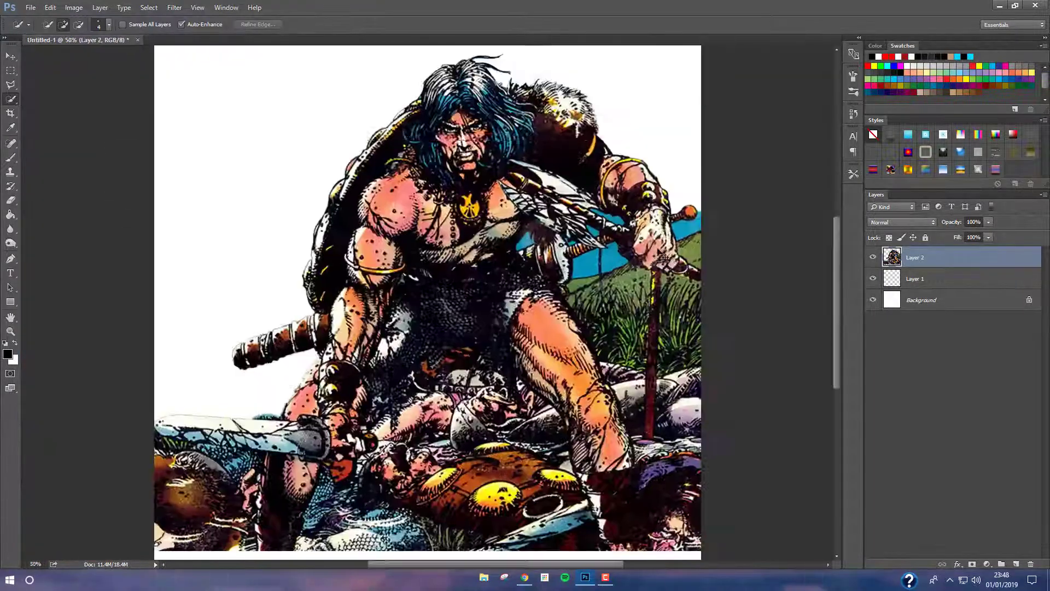
scroll(661, 254, up, 4)
scroll(662, 254, down, 3)
scroll(711, 273, up, 2)
scroll(716, 274, up, 2)
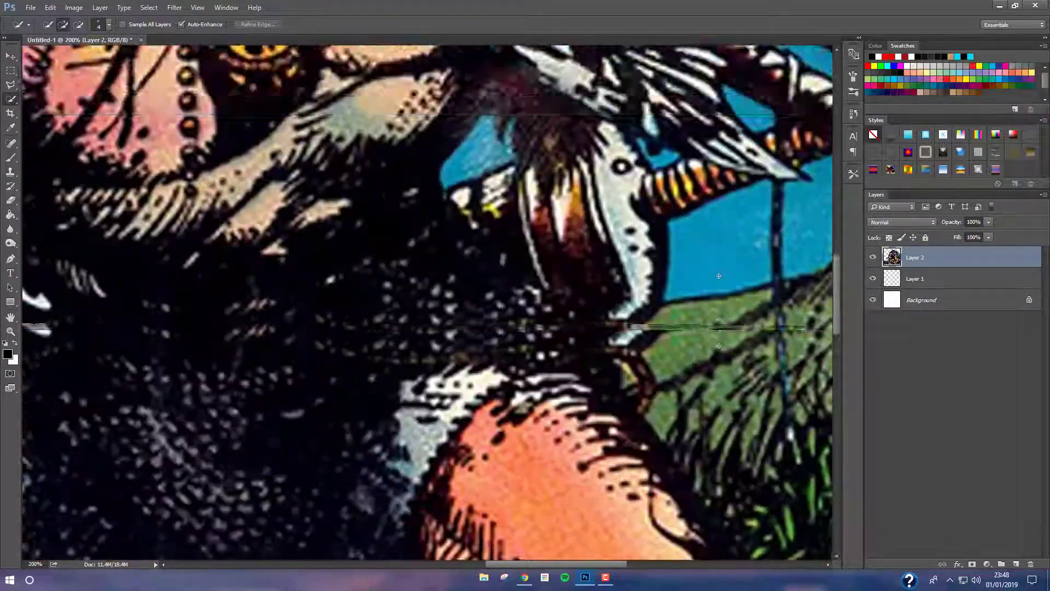
scroll(719, 276, up, 1)
scroll(719, 275, right, 3)
scroll(601, 246, right, 2)
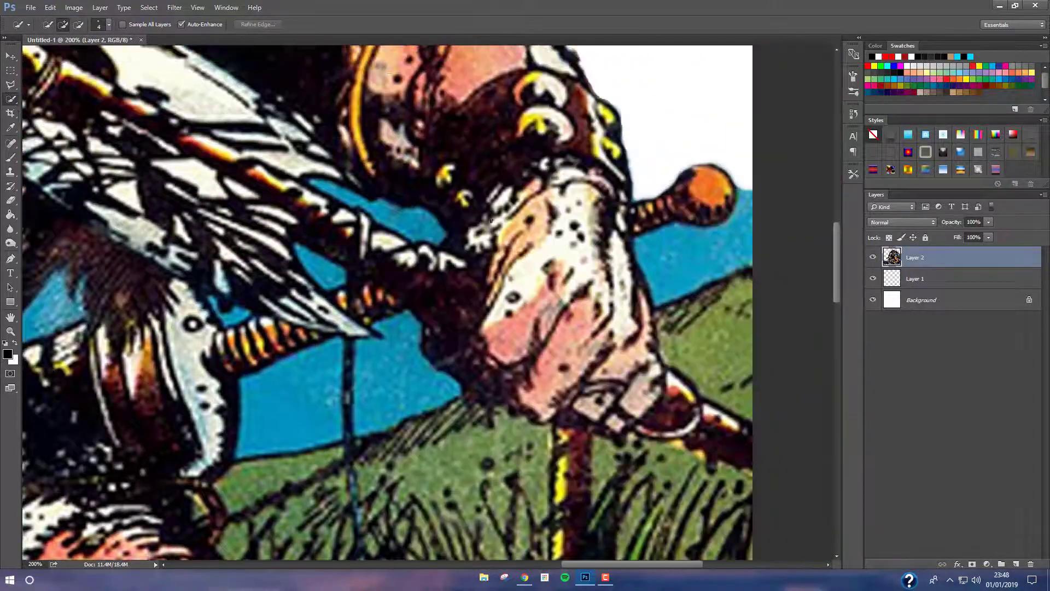
click(109, 25)
drag(33, 48, 52, 48)
click(398, 371)
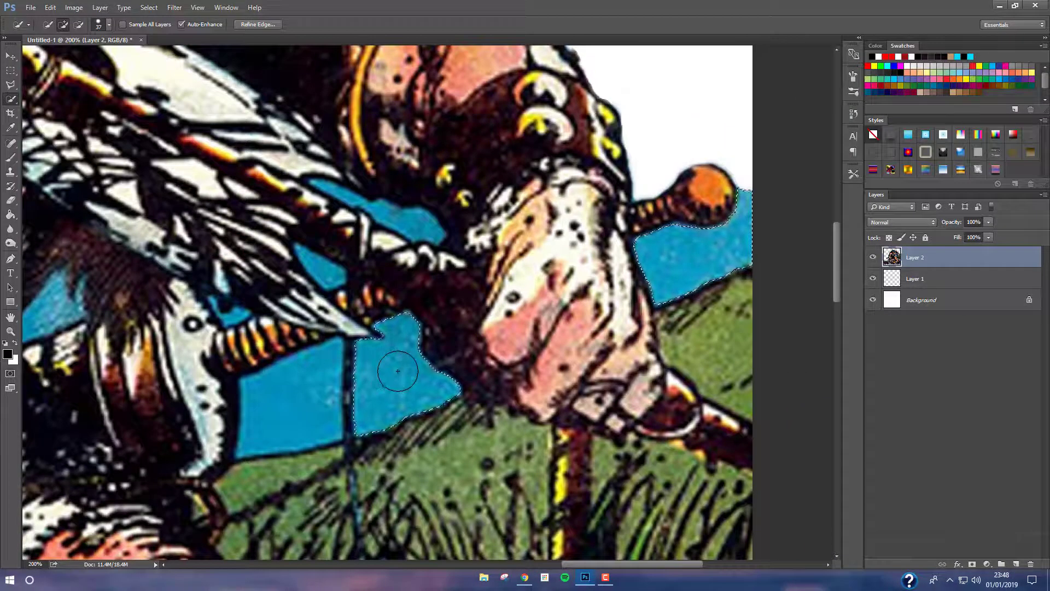
key(Delete)
key(ctrl+d)
Clear the blue patches on the left, above the axe, and beside the back using an 11 px brush
click(287, 405)
key(Delete)
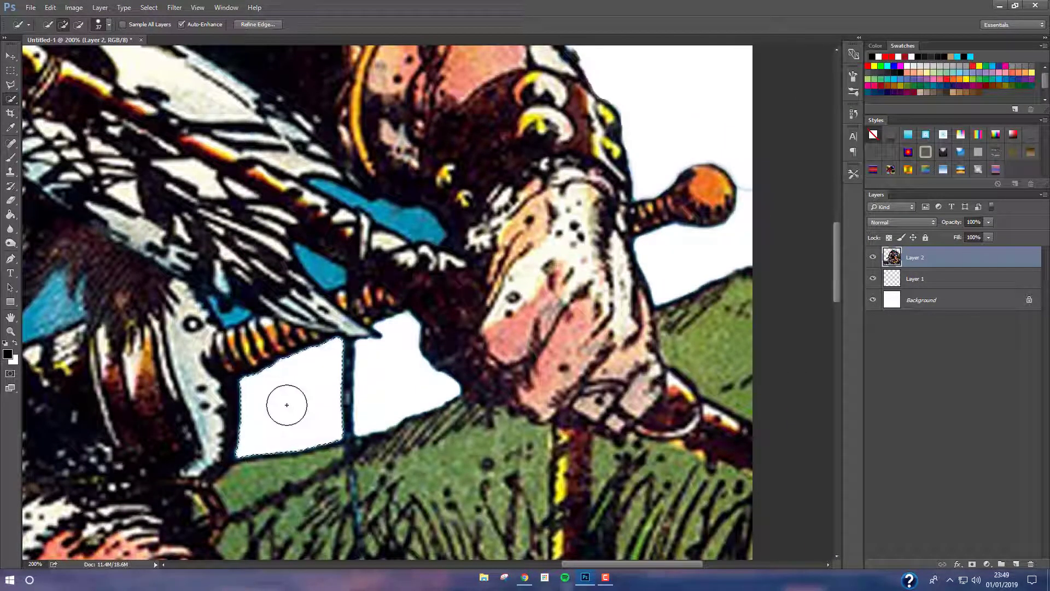
click(109, 24)
drag(52, 48, 37, 48)
click(356, 198)
key(Delete)
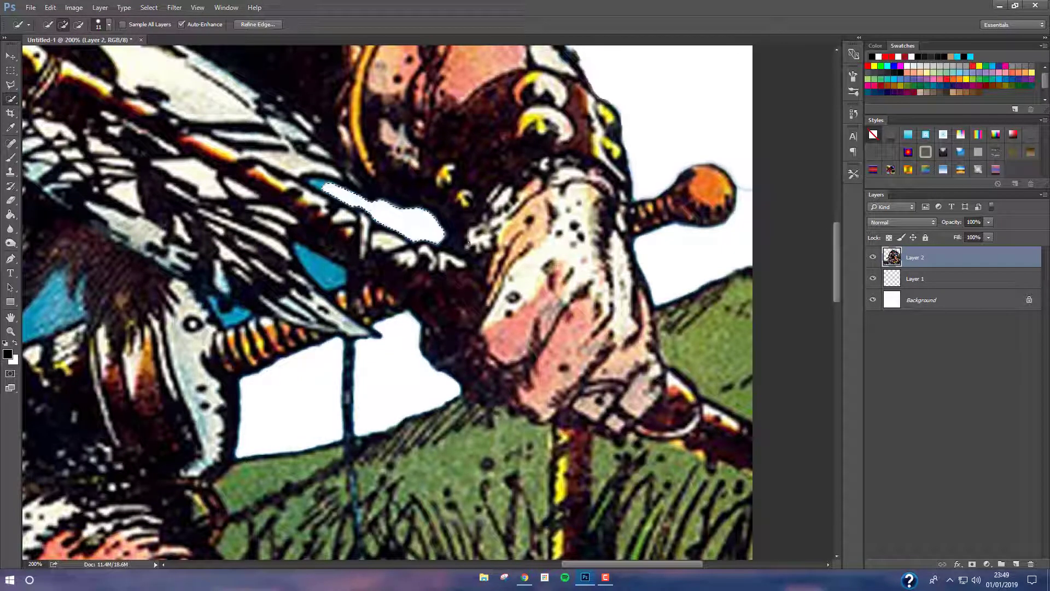
scroll(322, 271, left, 5)
click(178, 310)
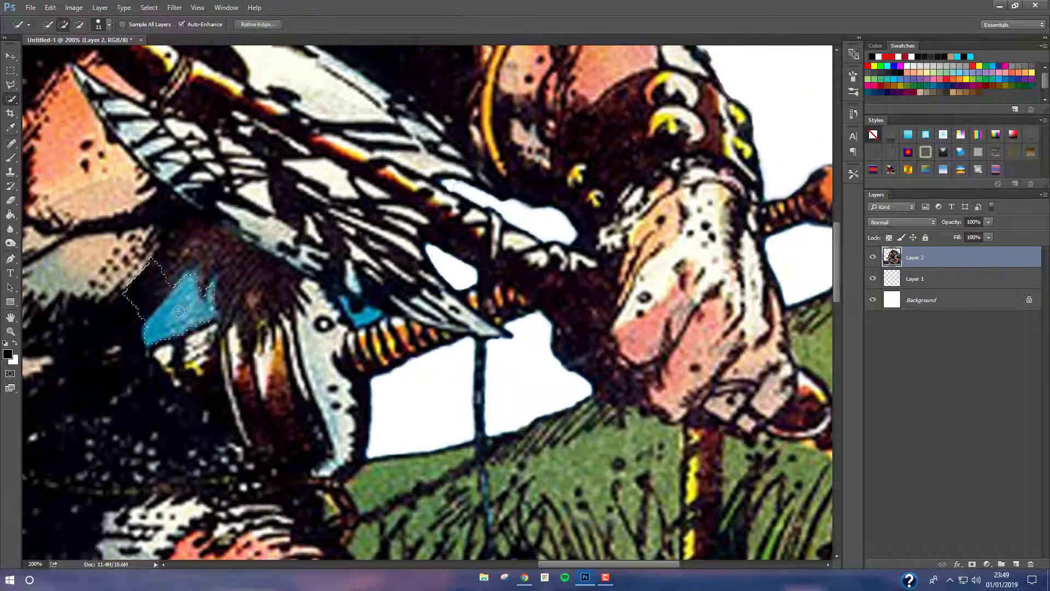
key(Delete)
Zoom out, move Layer 2, and enlarge it to span the canvas width
key(ctrl+minus)
key(ctrl+minus)
key(ctrl+minus)
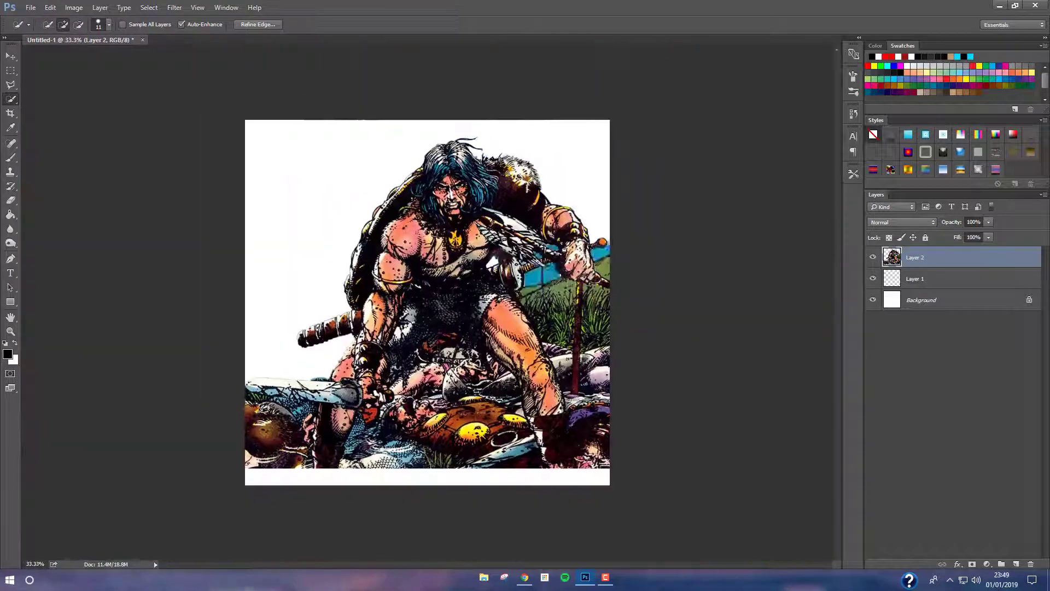
key(v)
drag(503, 293, 518, 294)
key(ctrl+t)
mouse_move(274, 129)
mouse_down()
mouse_move(246, 164)
mouse_move(427, 306)
mouse_move(463, 227)
mouse_move(445, 245)
mouse_up()
click(497, 28)
Re-transform the artwork to about 91% and reposition it up and left
key(ctrl+t)
key(Return)
key(ctrl+t)
click(497, 25)
key(ctrl+t)
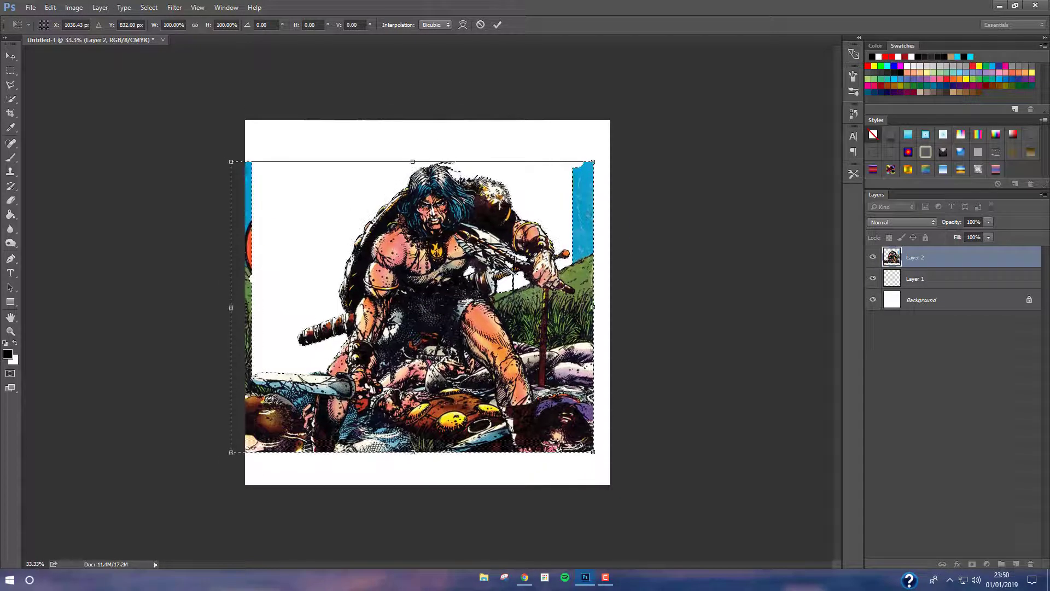
Scale the artwork up slightly so it reaches the left canvas edge
key(Return)
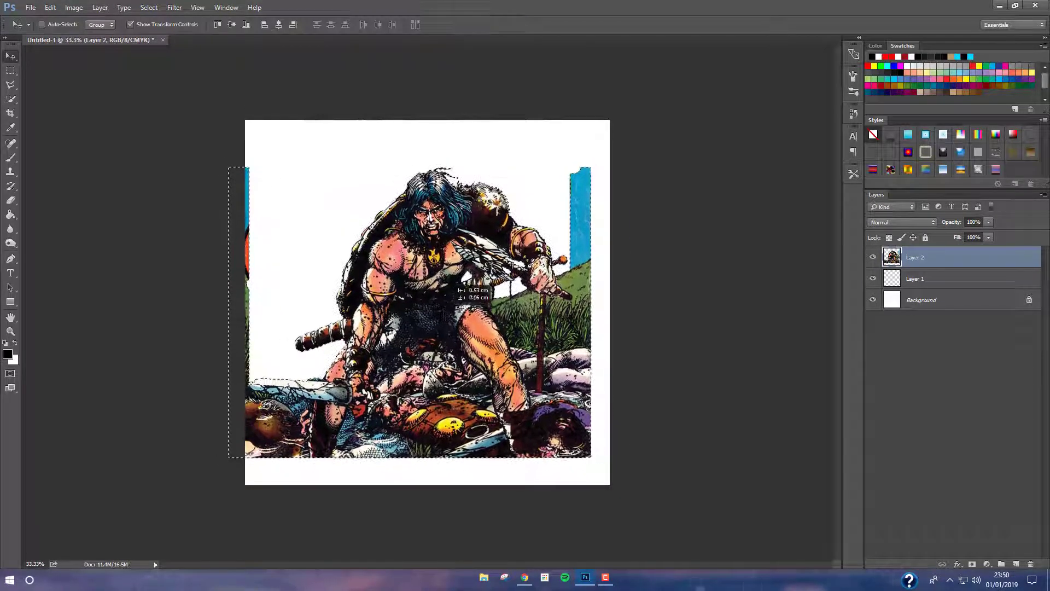
drag(594, 452, 620, 467)
drag(228, 318, 222, 318)
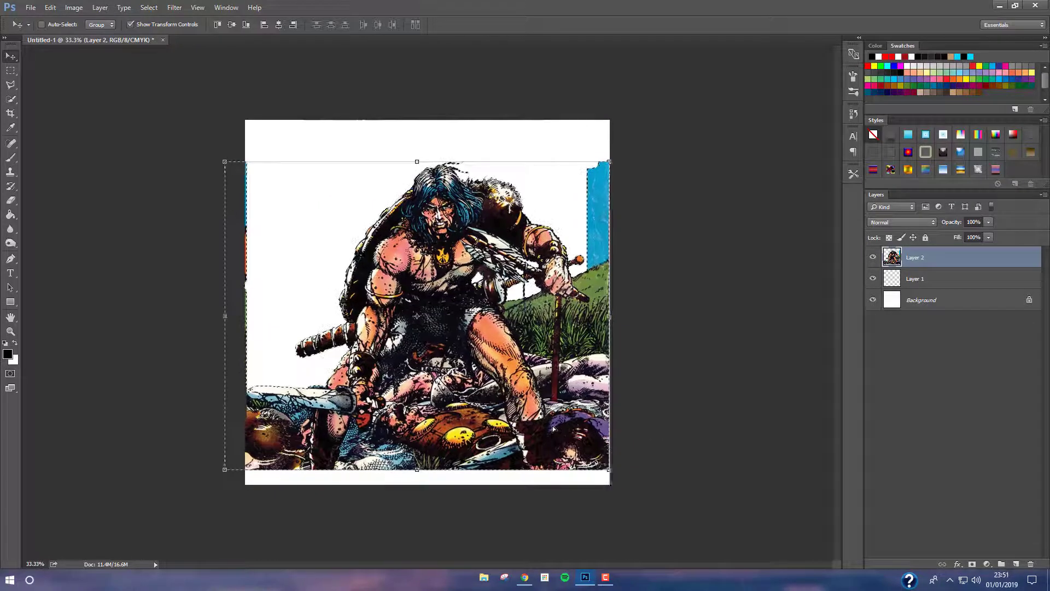
key(Return)
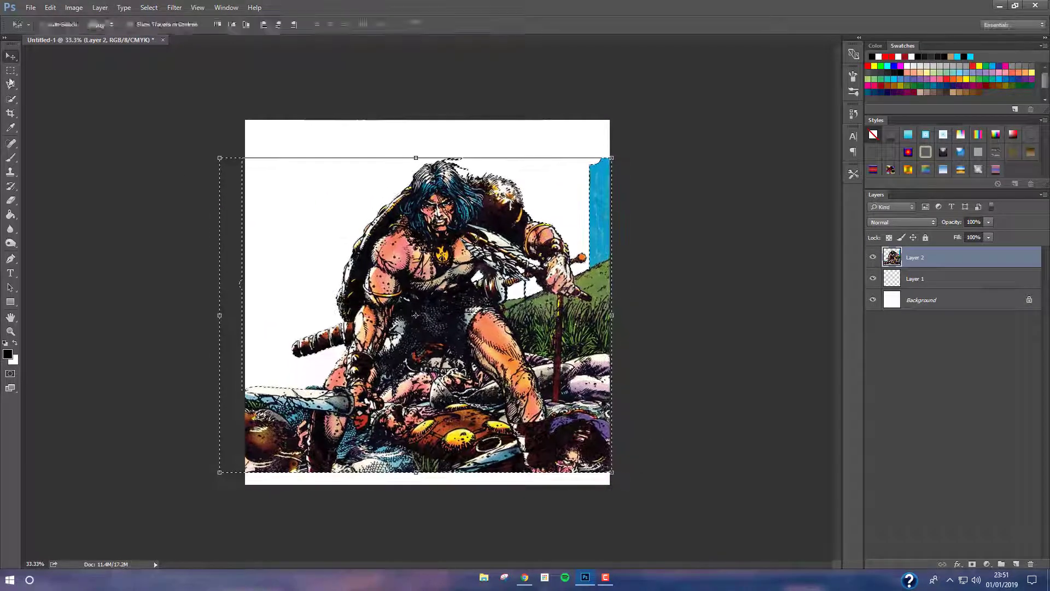
Polygonal-lasso the blue strips at the left and top-right edges and delete them
key(l)
click(247, 104)
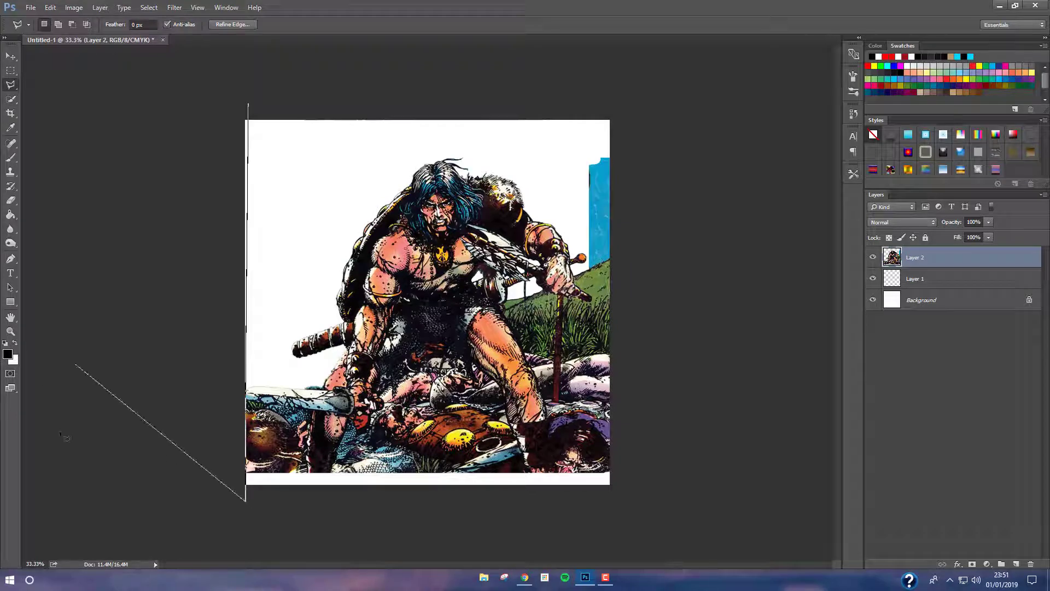
click(66, 460)
click(100, 86)
click(220, 57)
click(249, 104)
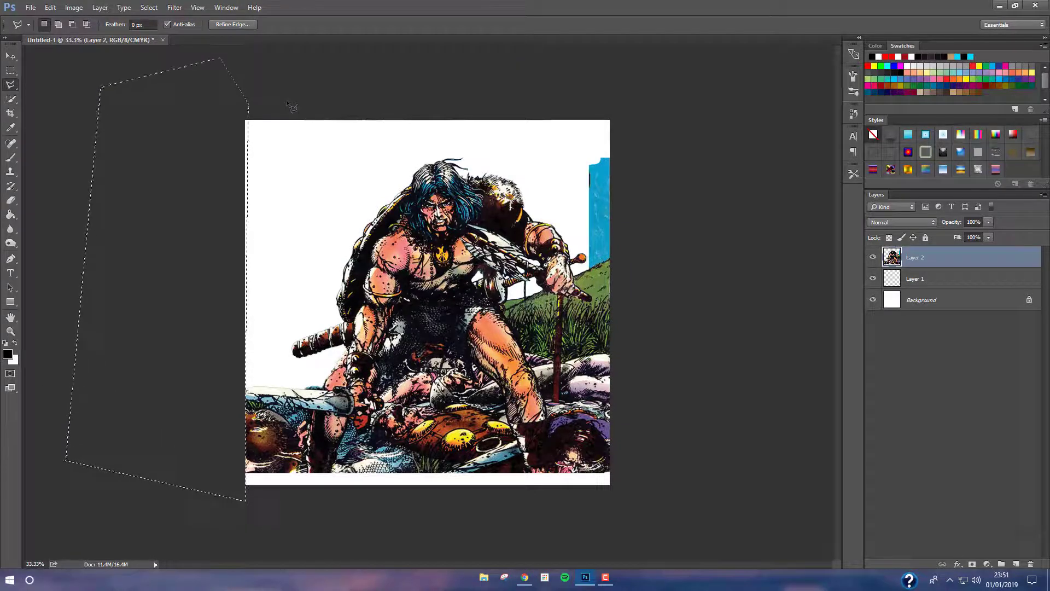
click(652, 104)
key(Delete)
Shift the artwork left to fill the canvas and erase the leftover blue patch
key(w)
key(ctrl+plus)
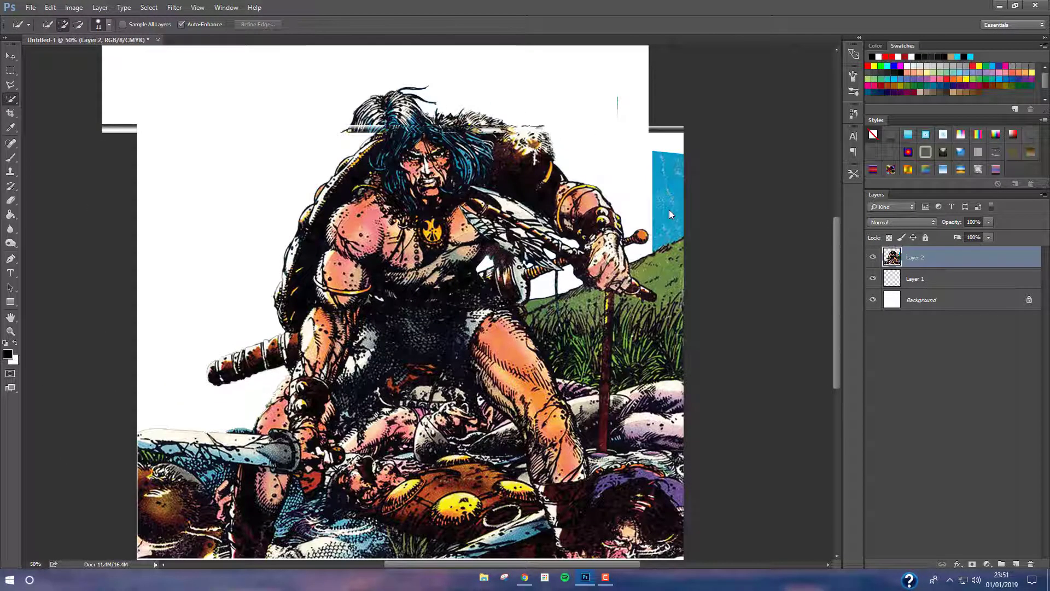
key(ctrl+t)
key(Return)
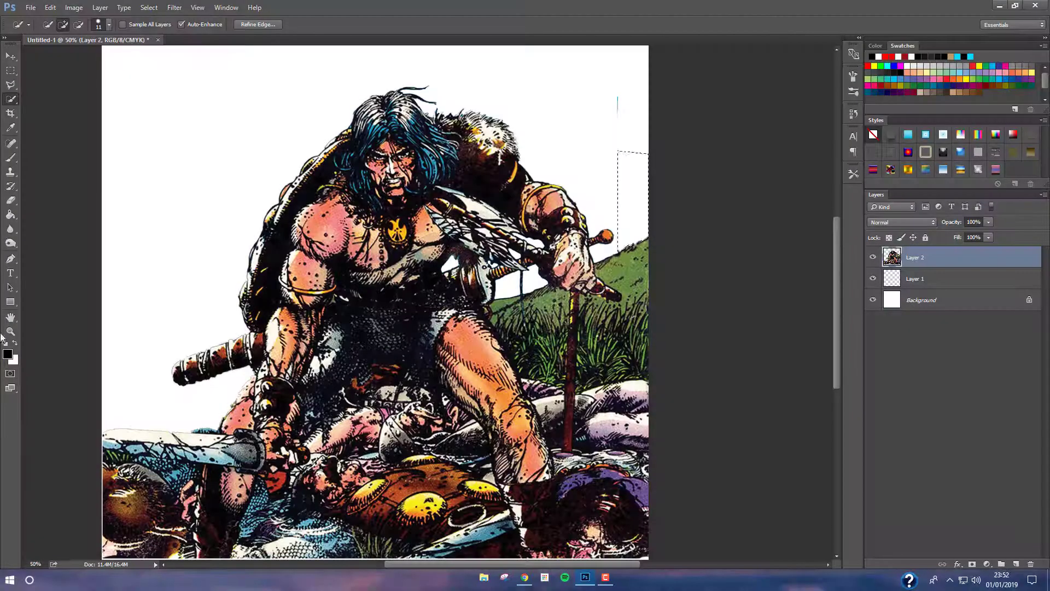
key(e)
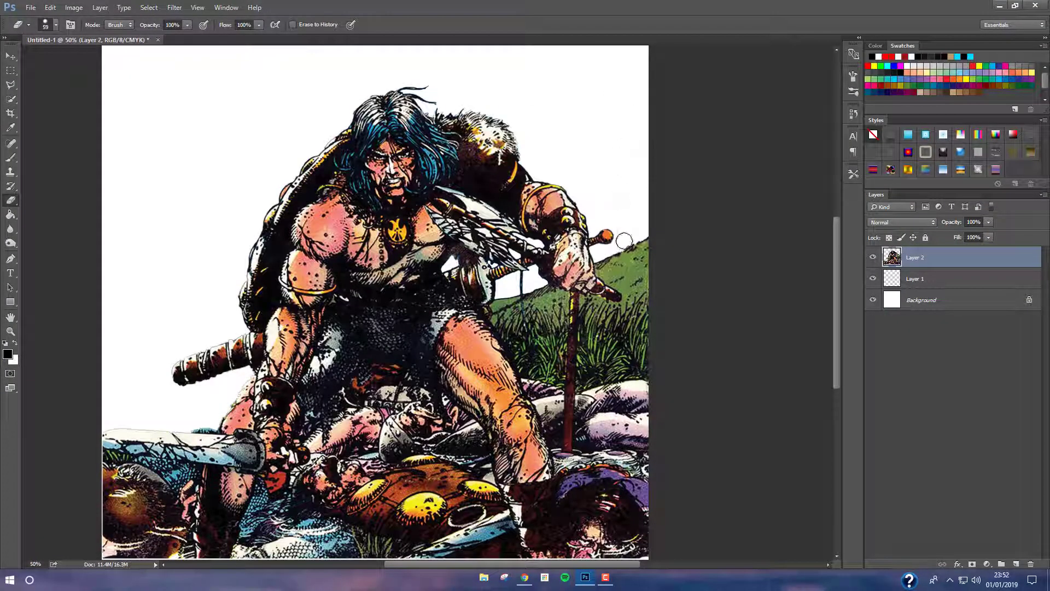
key(ctrl+minus)
Apply a black-and-white Threshold at level 100 to the artwork
key(v)
click(74, 8)
mouse_move(90, 35)
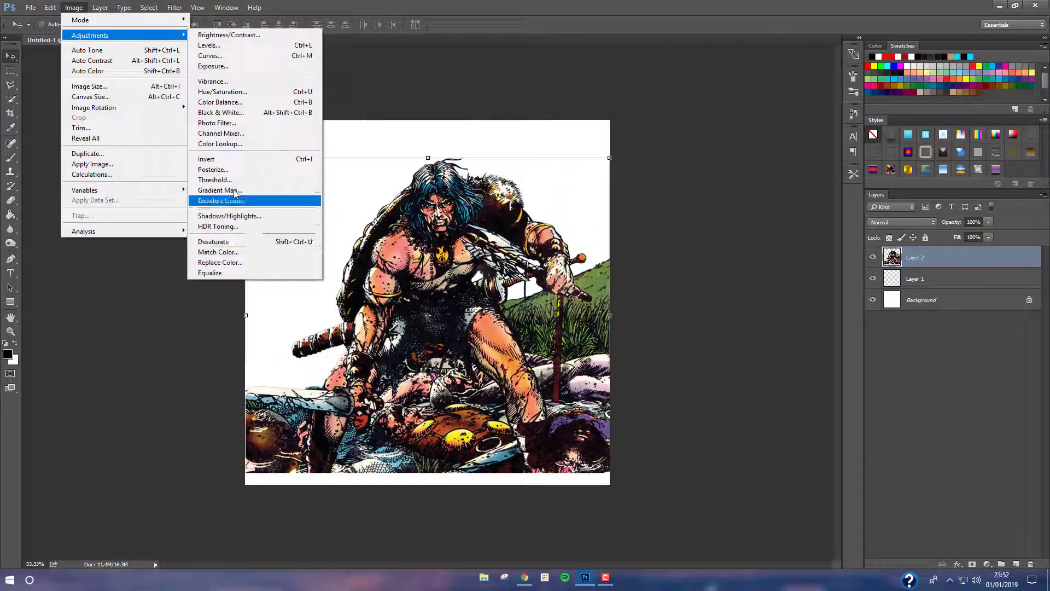
click(215, 179)
drag(152, 290, 139, 290)
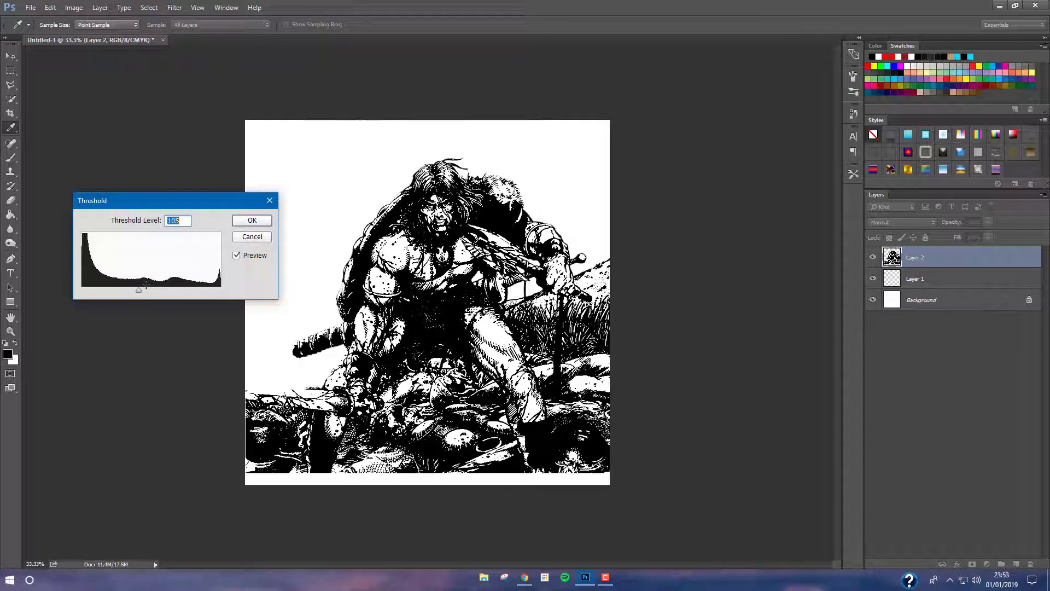
text(100)
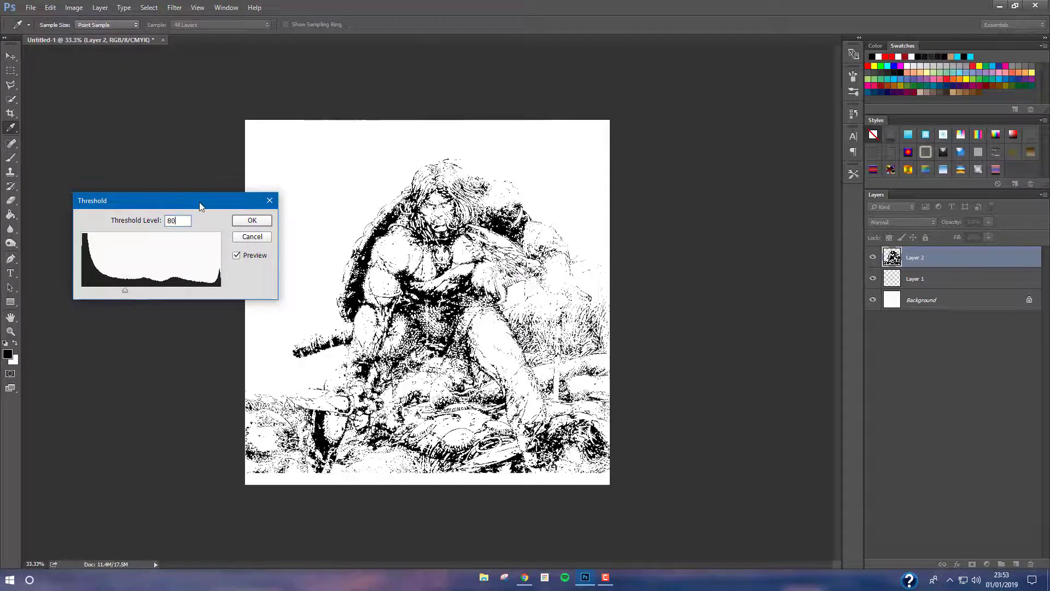
key(Return)
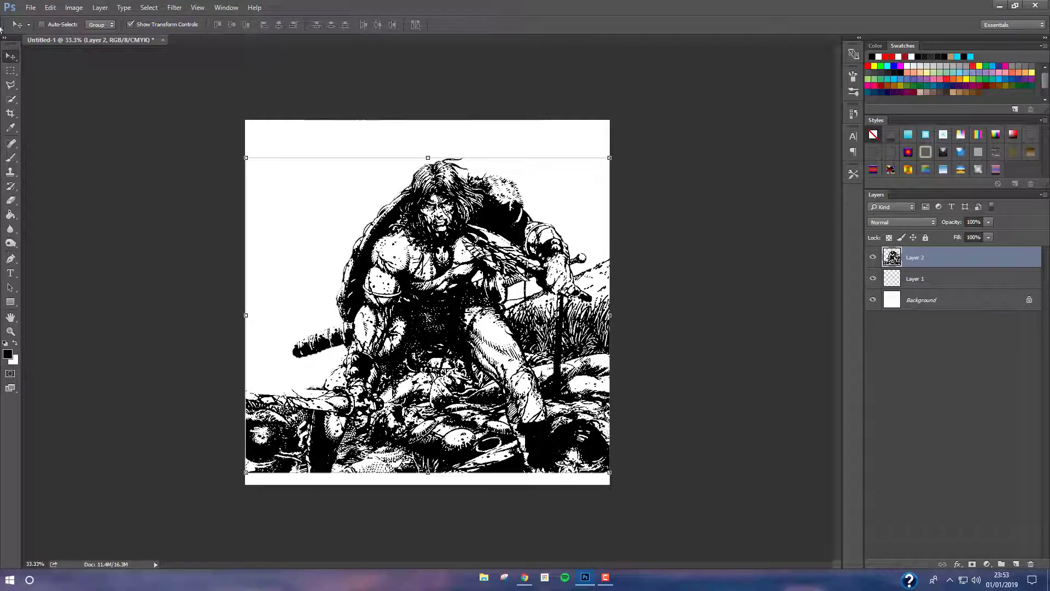
Revert to the colour version via History and reapply Threshold at level 90
click(853, 114)
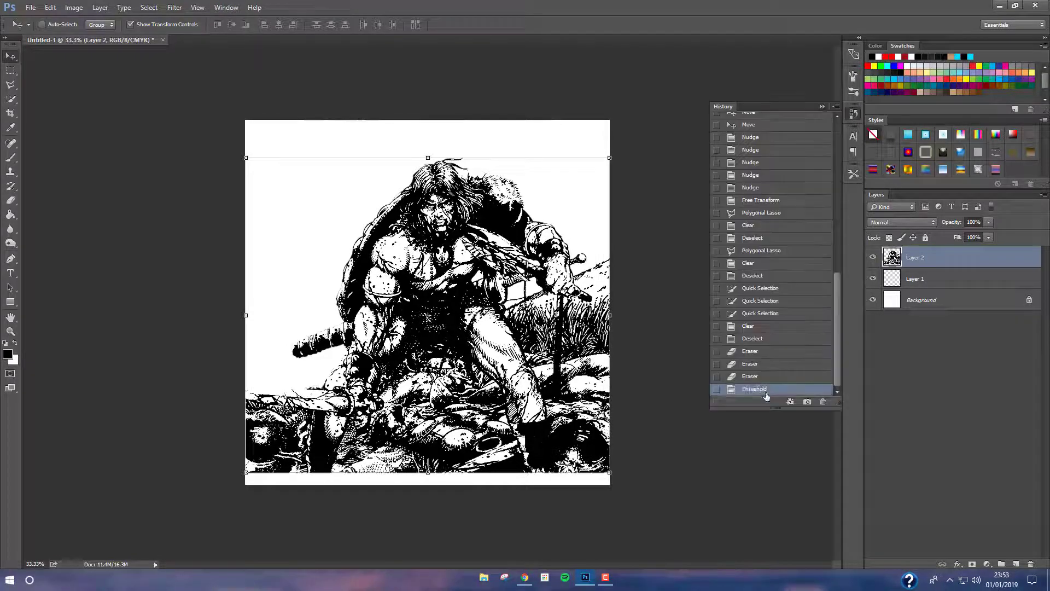
click(765, 375)
click(74, 7)
click(219, 180)
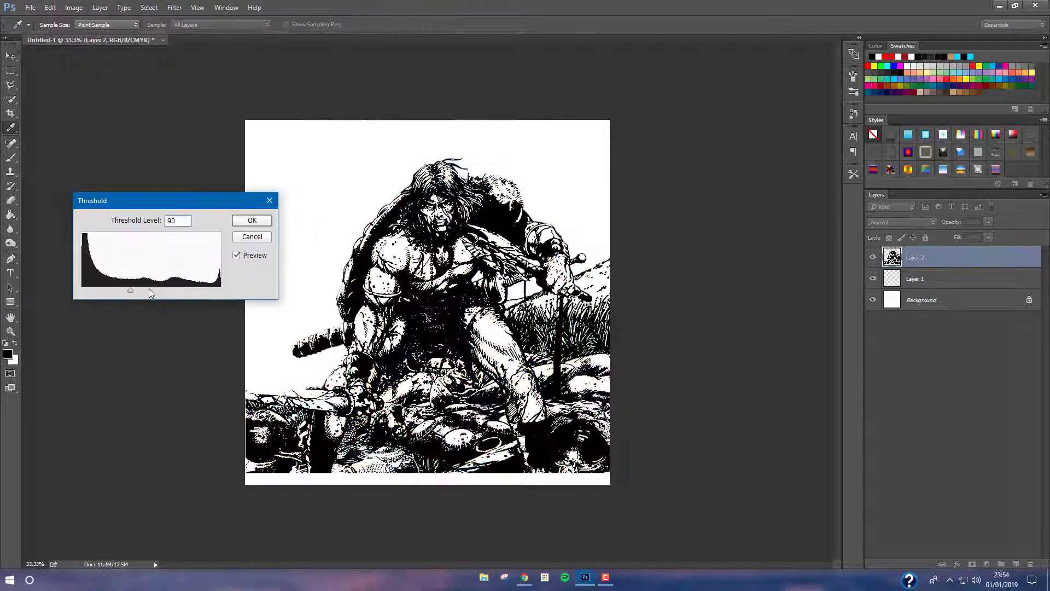
drag(149, 290, 134, 290)
key(Return)
Nudge the artwork upward three times with Shift+Up
key(shift+Up)
key(shift+Up)
key(shift+Up)
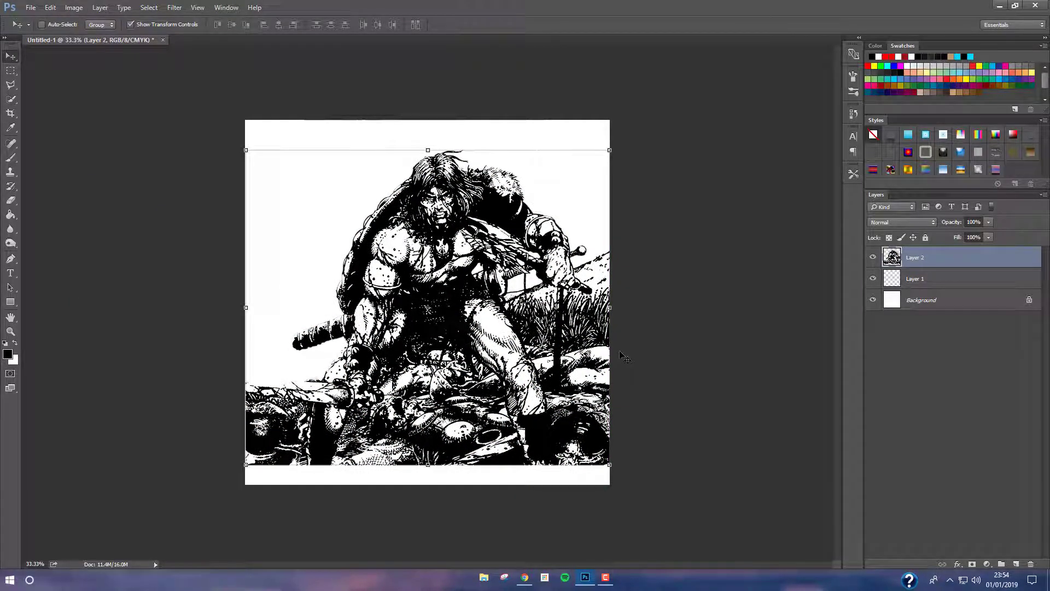
key(shift+Up)
key(shift+Up)
key(shift+Up)
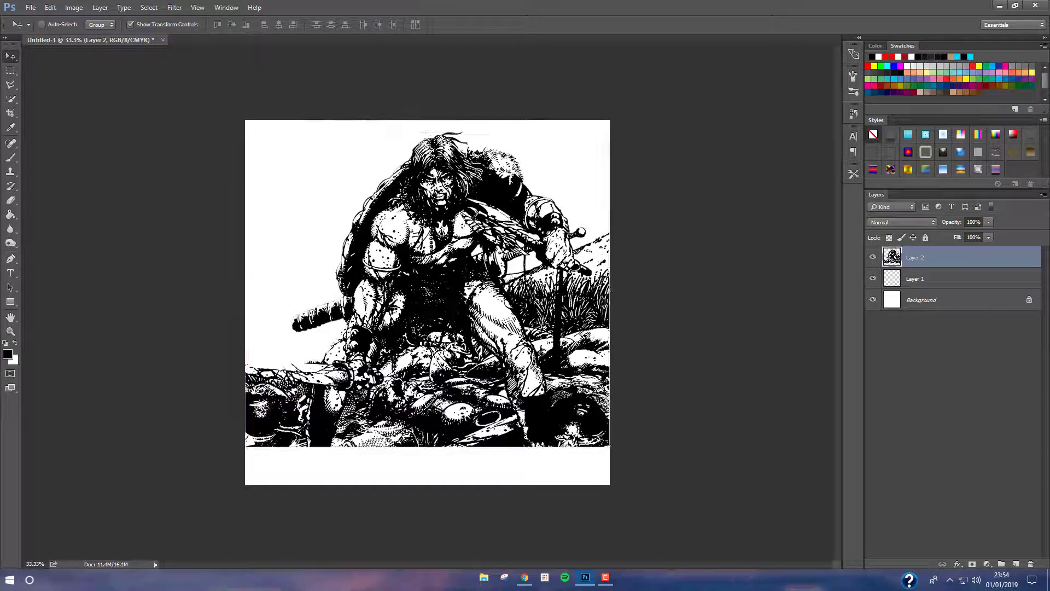
key(shift+Up)
key(shift+Up)
key(shift+Up)
key(shift+Up)
key(shift+Up)
key(shift+Up)
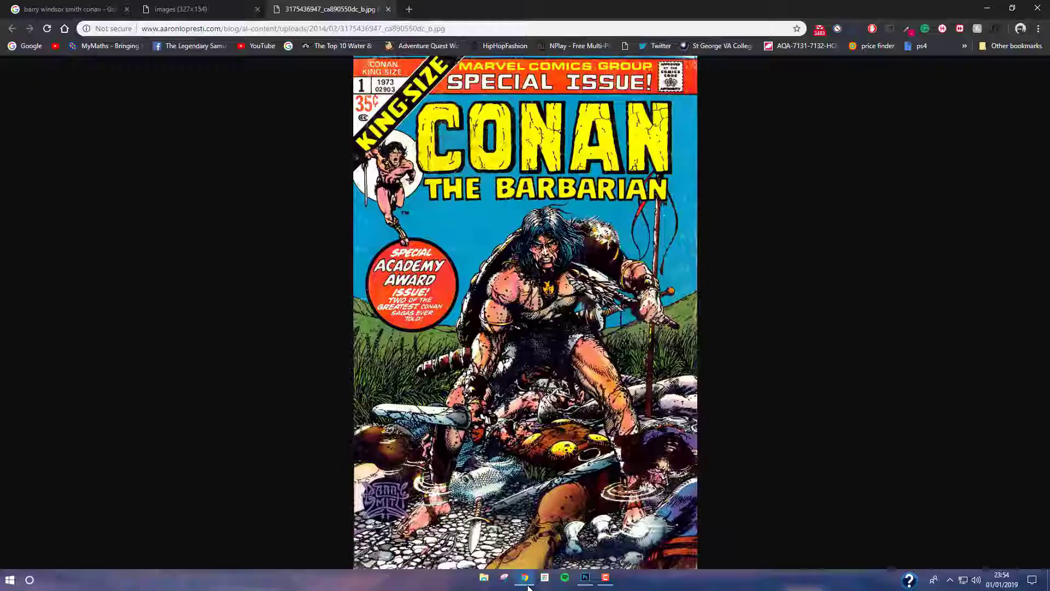
Search Google for a 'tu mer' suggestion, then for 'Marna mass'
text(tu mer)
key(Down)
key(Return)
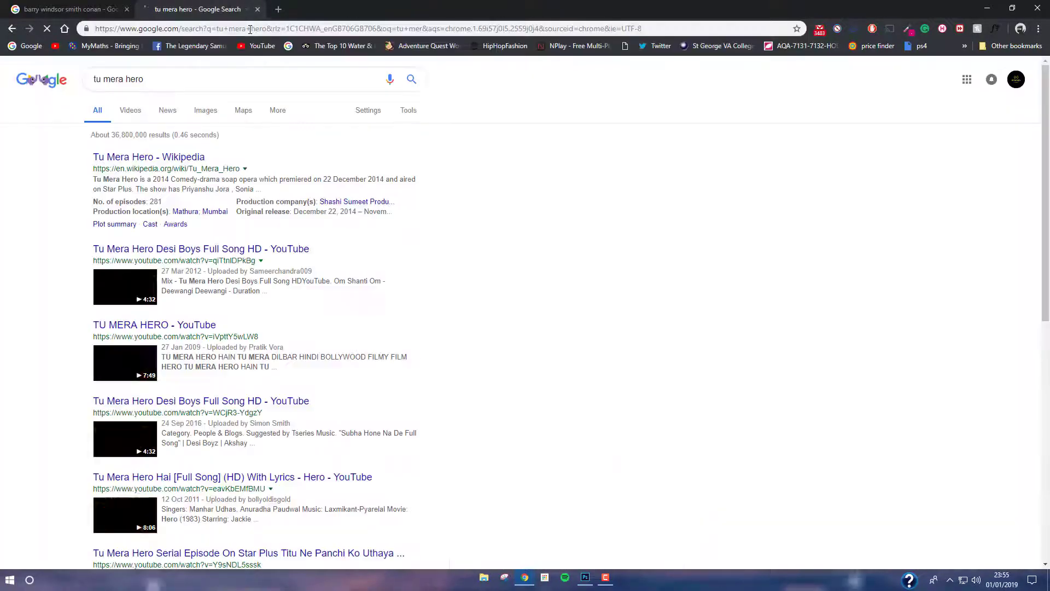
text(M)
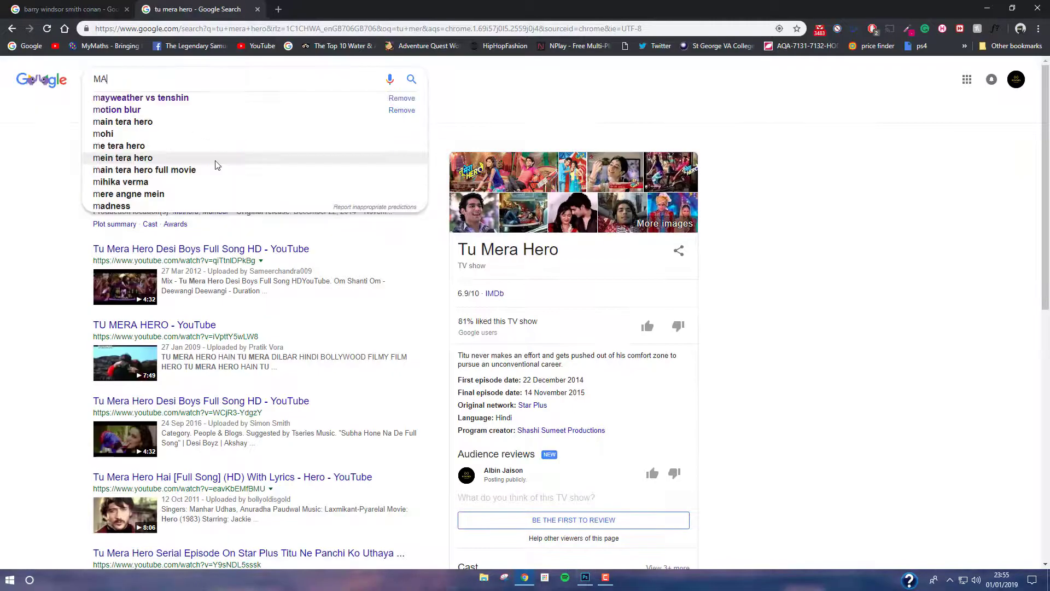
text(arna)
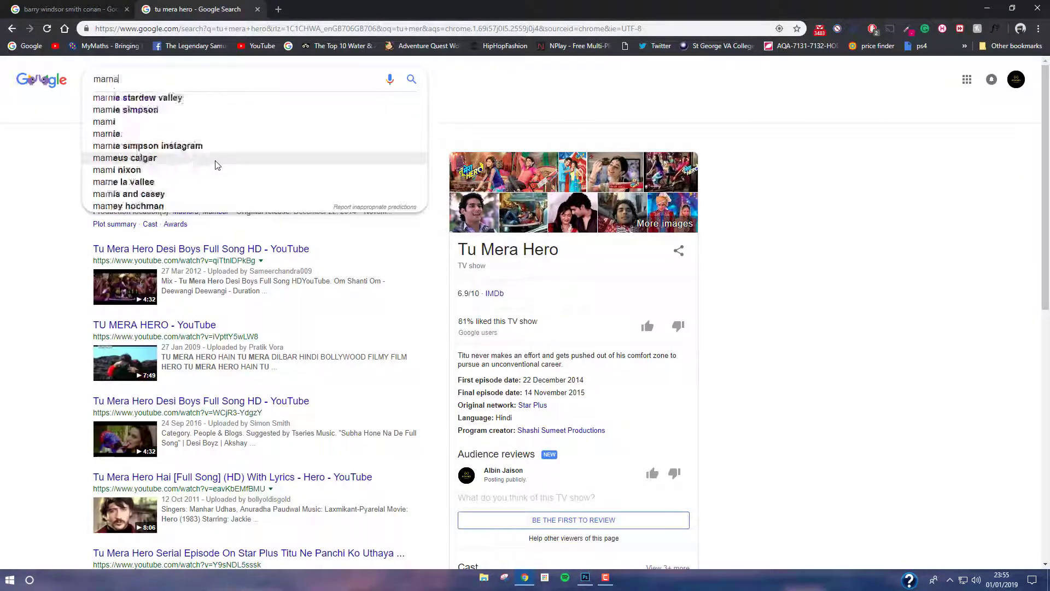
key(BackSpace)
key(BackSpace)
text(ana mass)
key(Return)
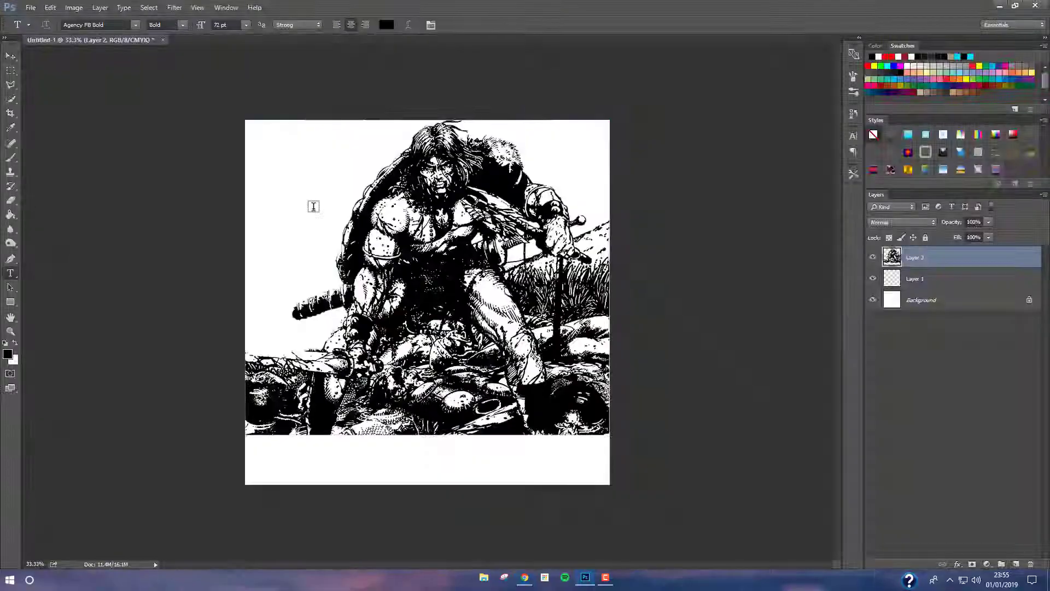
Type 'gunda' in Agency FB Bold at 316 pt and drag it to the bottom centre
click(307, 204)
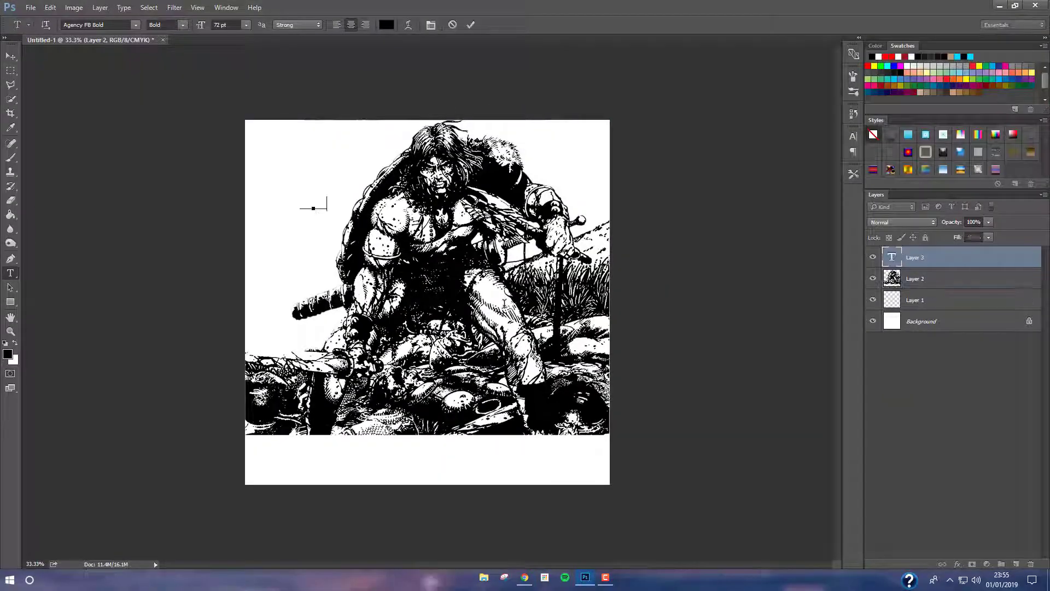
text(gunda)
click(853, 135)
click(771, 142)
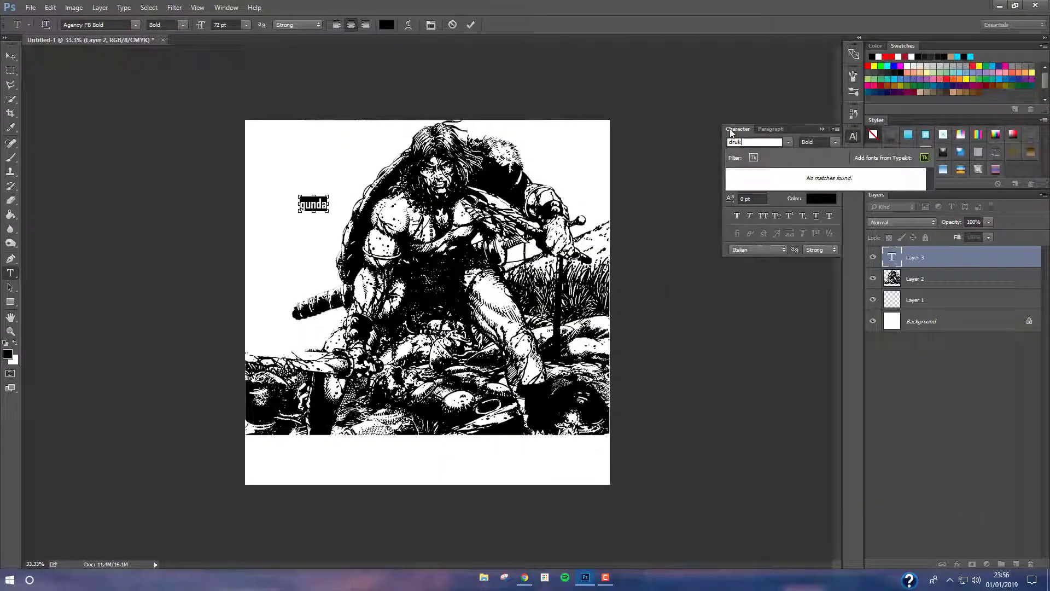
key(Escape)
key(Return)
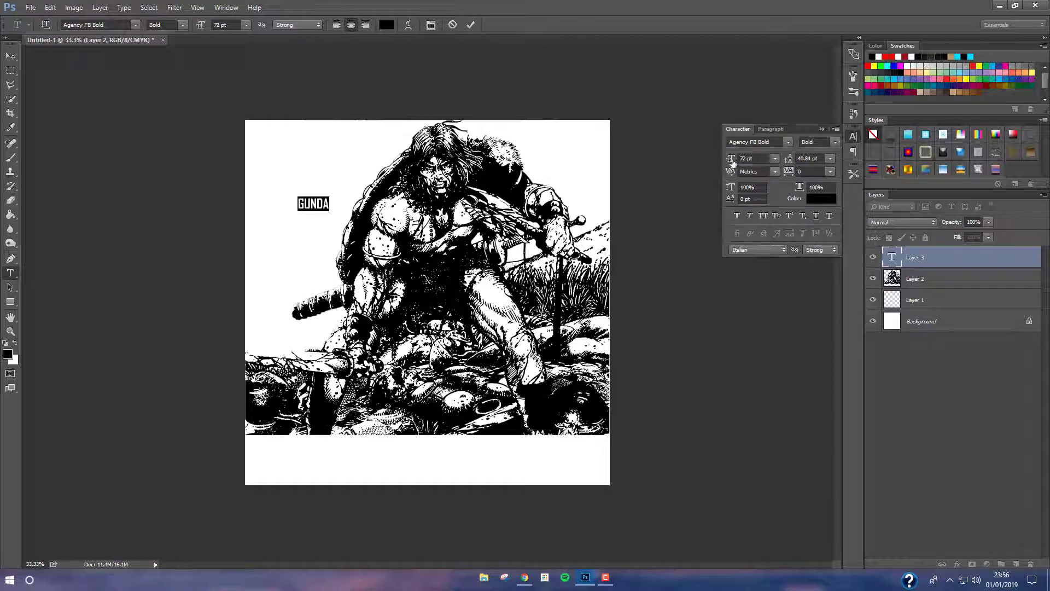
drag(733, 162, 809, 163)
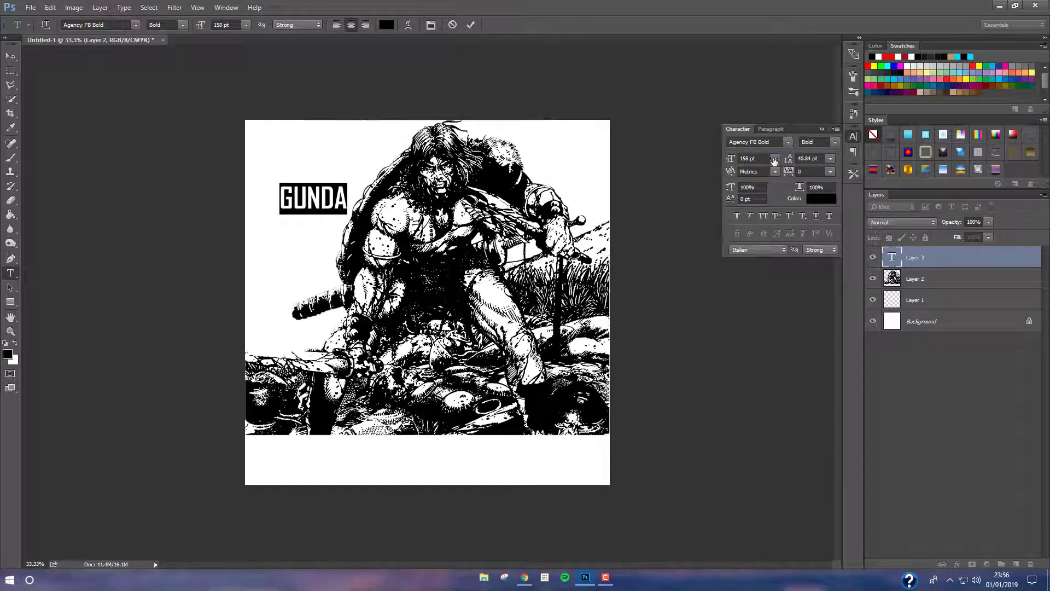
click(471, 25)
key(v)
drag(339, 180, 460, 452)
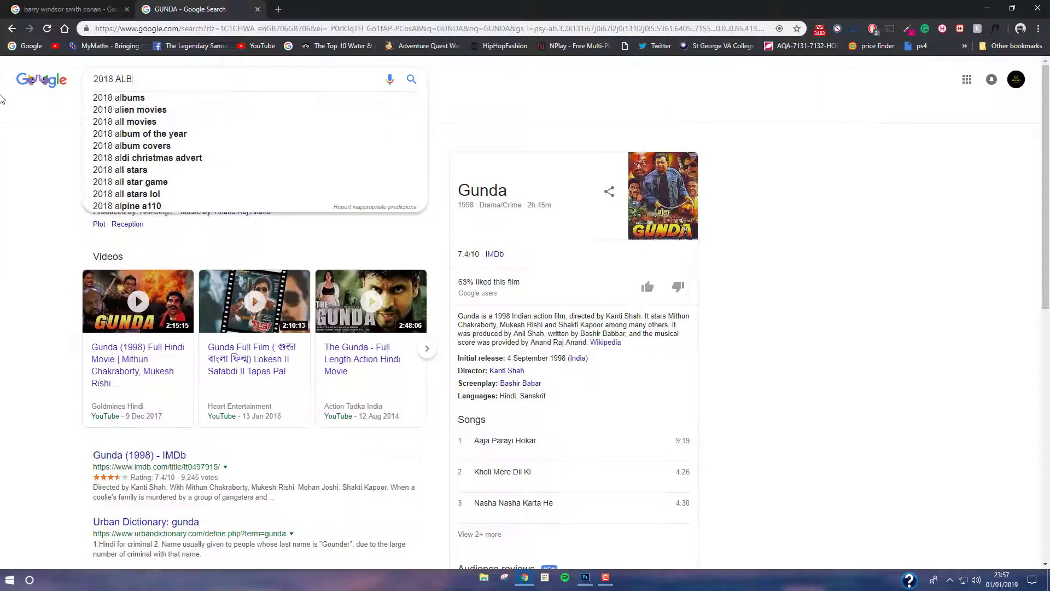
Browse through the Google 2018 album covers carousel
click(119, 98)
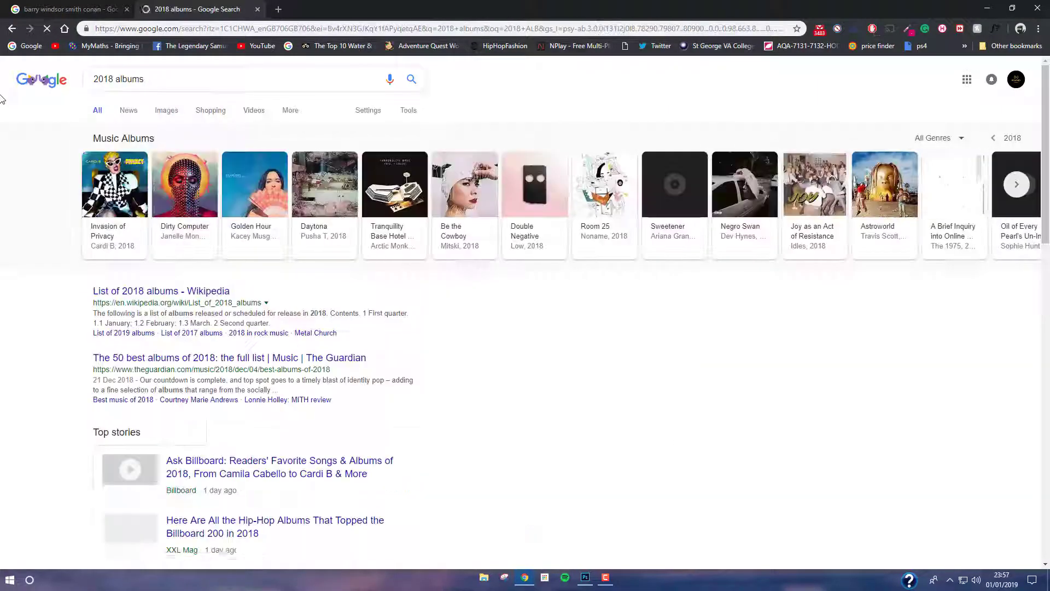
click(584, 579)
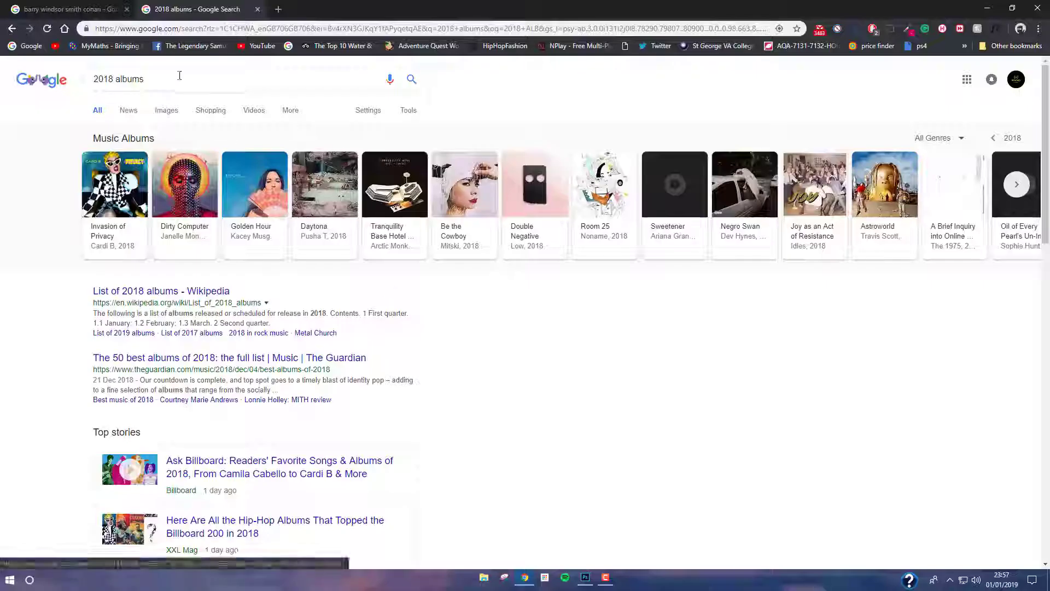
click(586, 580)
click(586, 578)
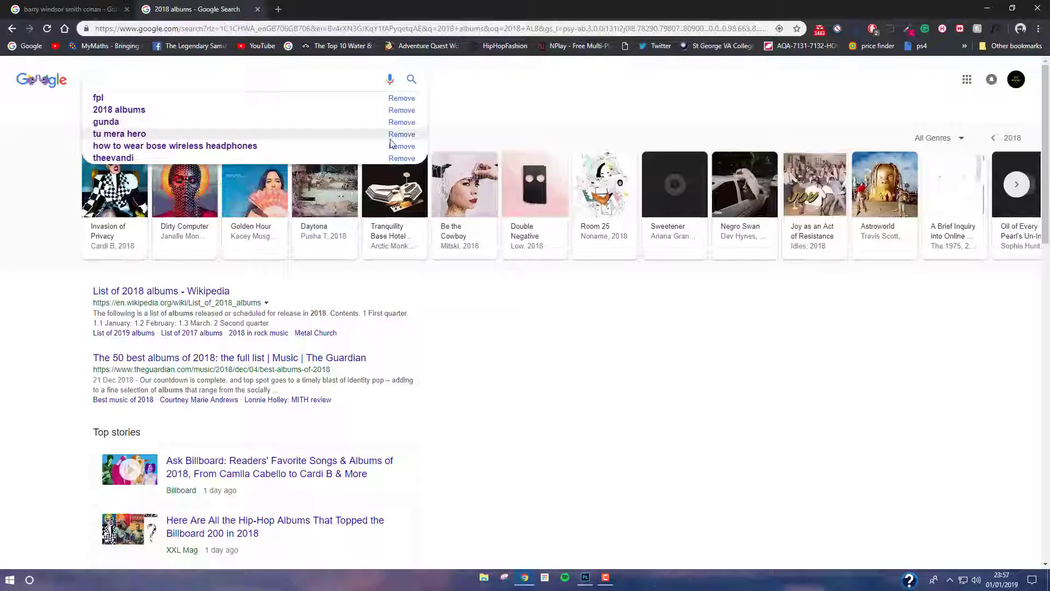
click(1015, 185)
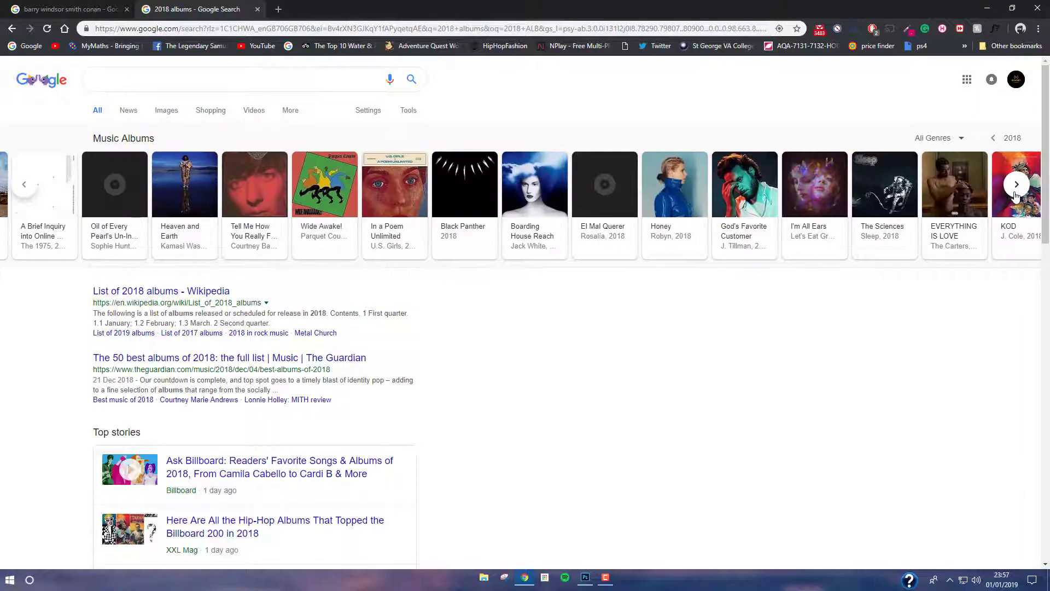
click(1016, 185)
Replace the title text with INVASION and drag it to the top-left of the canvas
key(alt+Tab)
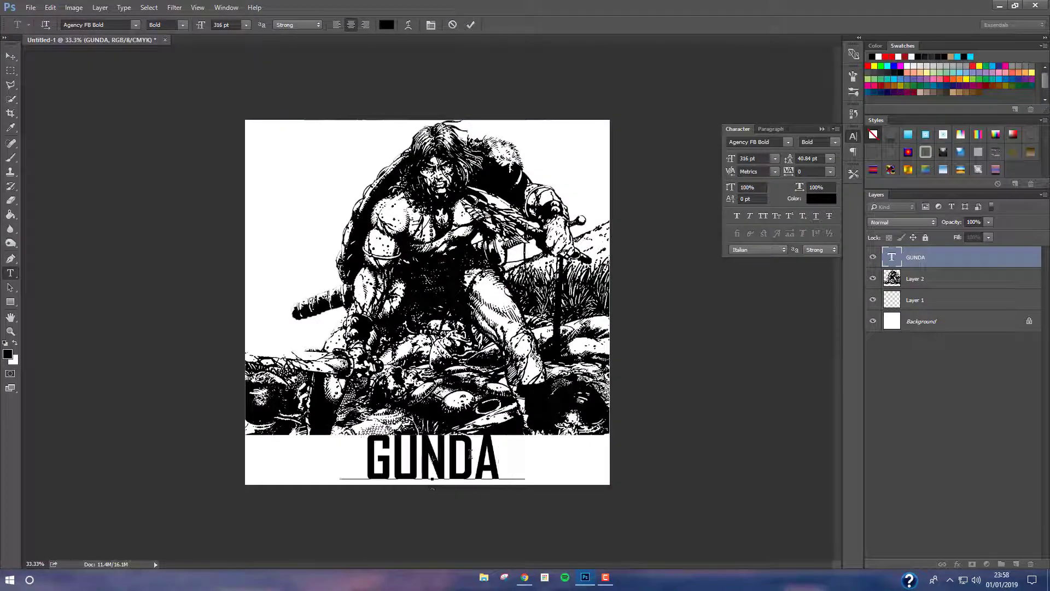
text(INVASION)
key(ctrl+Return)
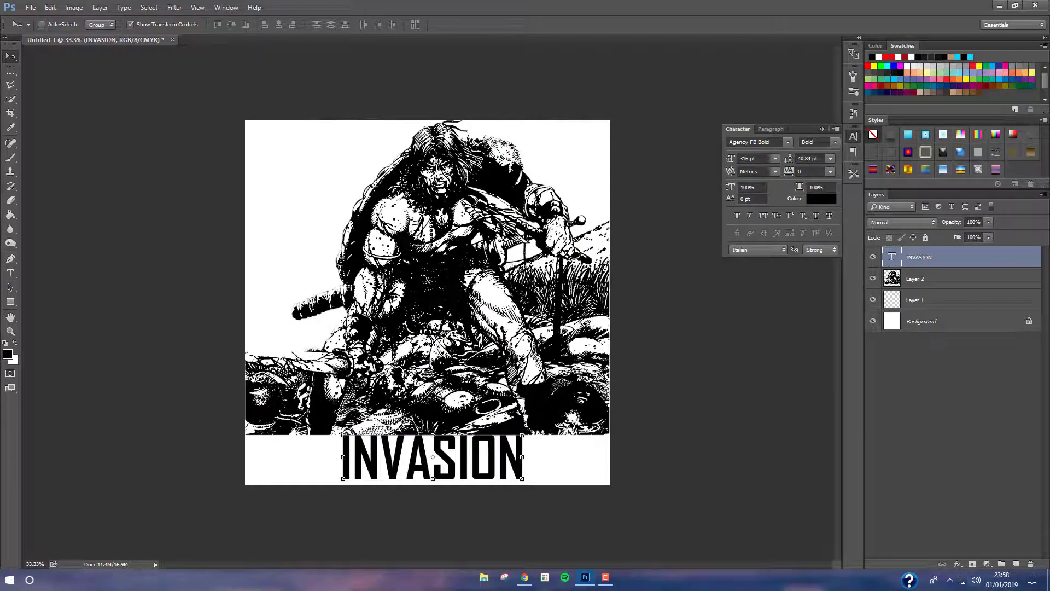
key(Tab)
text(118)
mouse_move(433, 453)
mouse_down()
mouse_move(351, 134)
mouse_move(355, 153)
mouse_move(345, 156)
mouse_move(367, 156)
mouse_up()
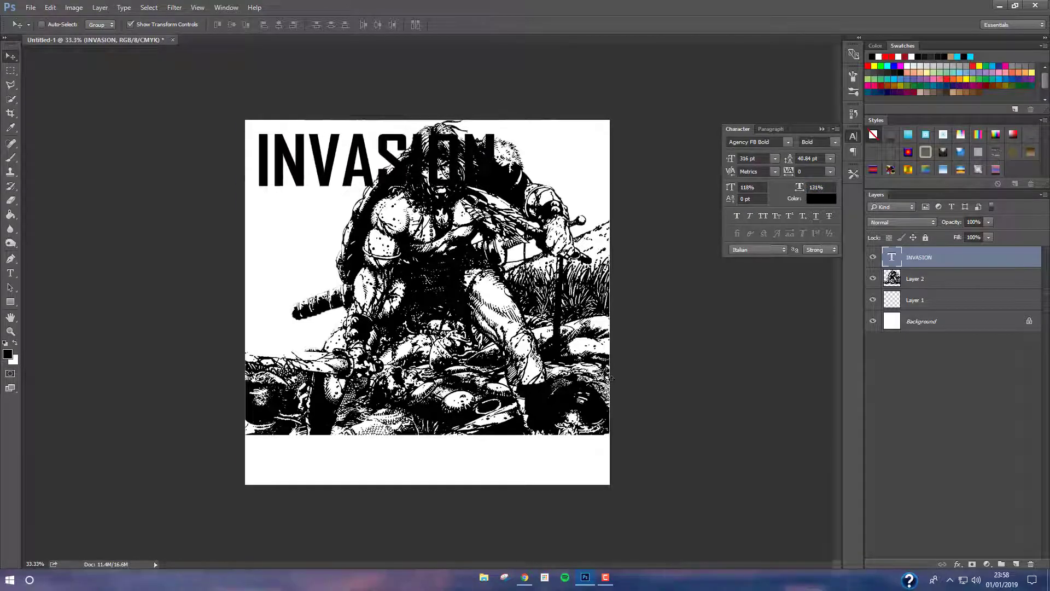
key(alt+Tab)
Search Google for 'font druk wide FREE' after checking the Commercial Type Druk result
click(228, 78)
text(fonte druk wide)
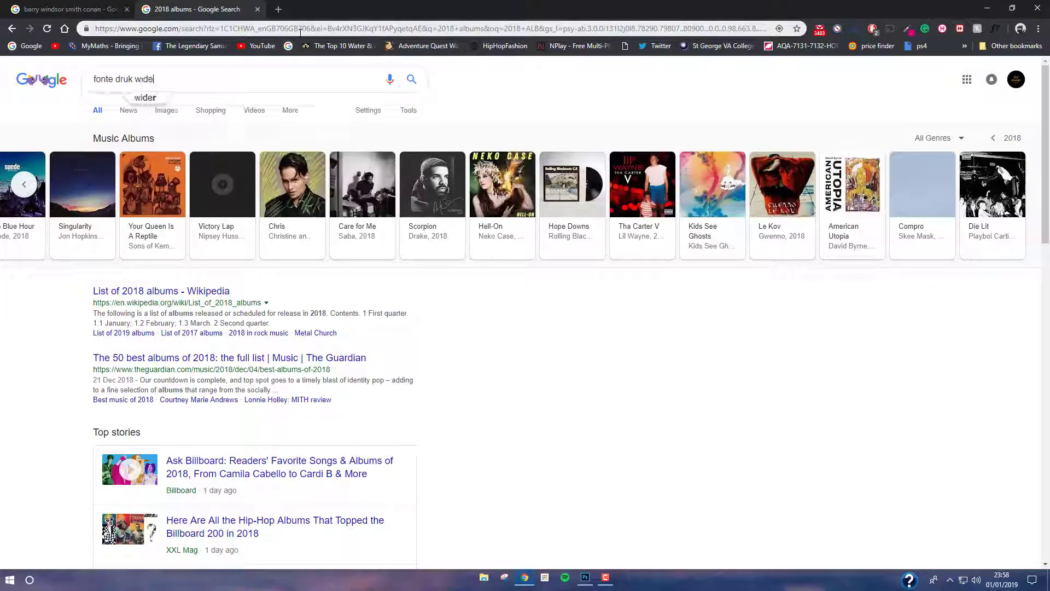
click(112, 79)
key(BackSpace)
key(Return)
click(244, 157)
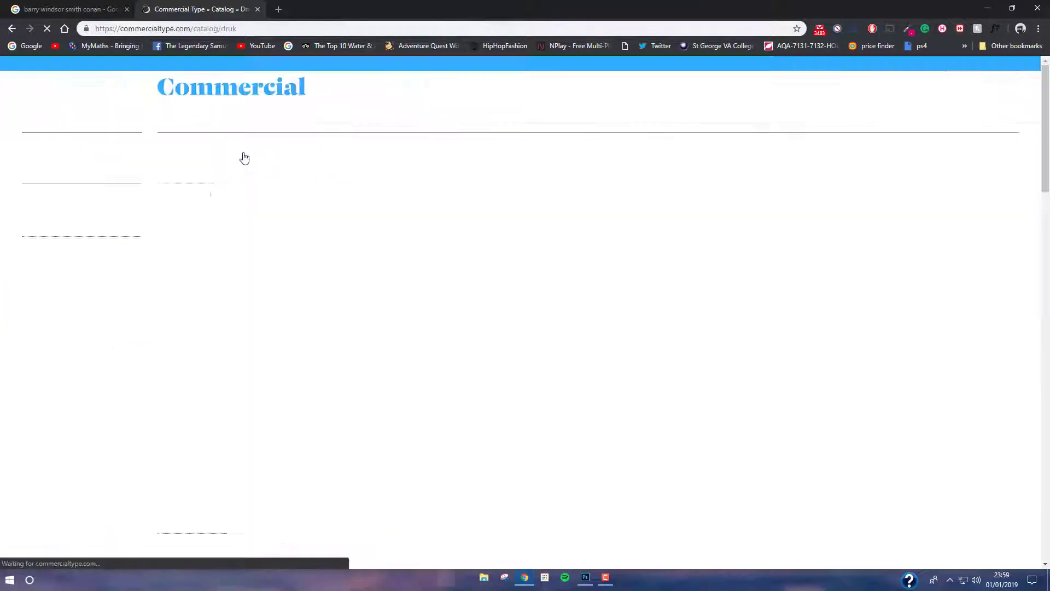
scroll(94, 132, down, 10)
click(12, 29)
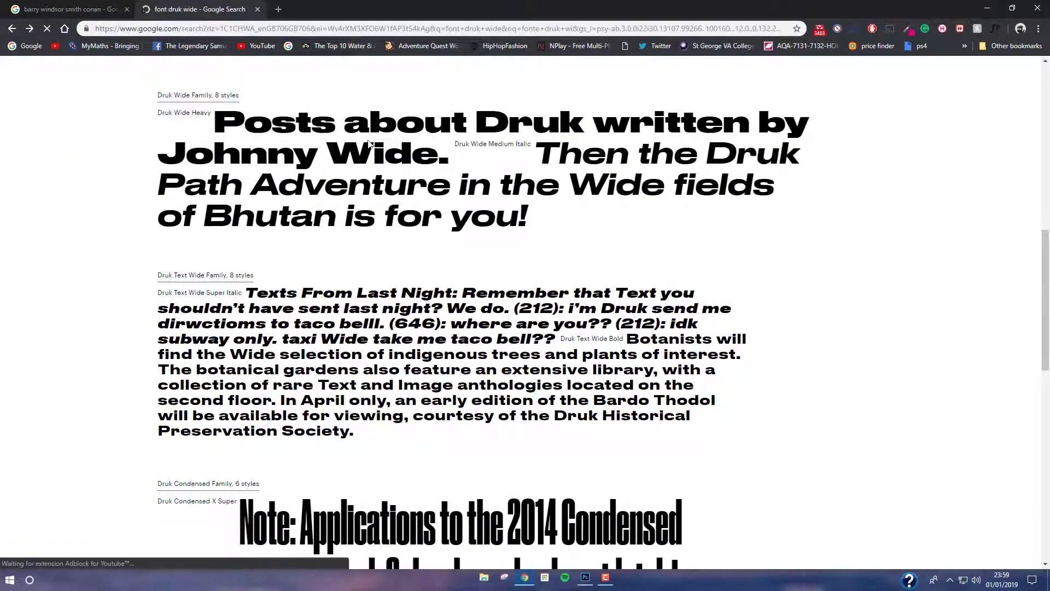
click(176, 79)
text(FREE)
click(176, 171)
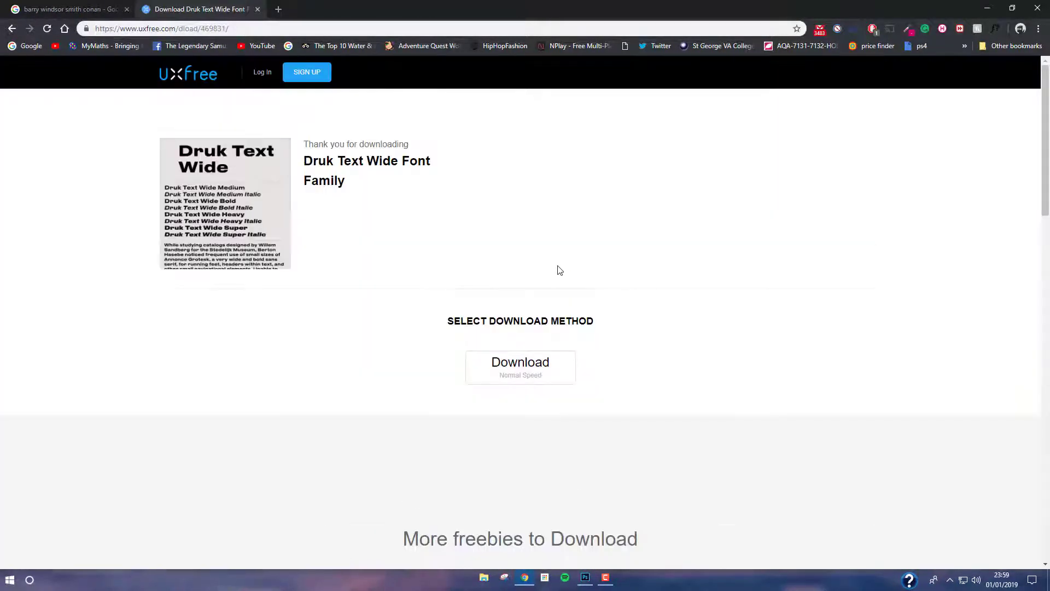
Download the Druk Text Wide family and install DrukTextWide-Bold from the archive
click(534, 365)
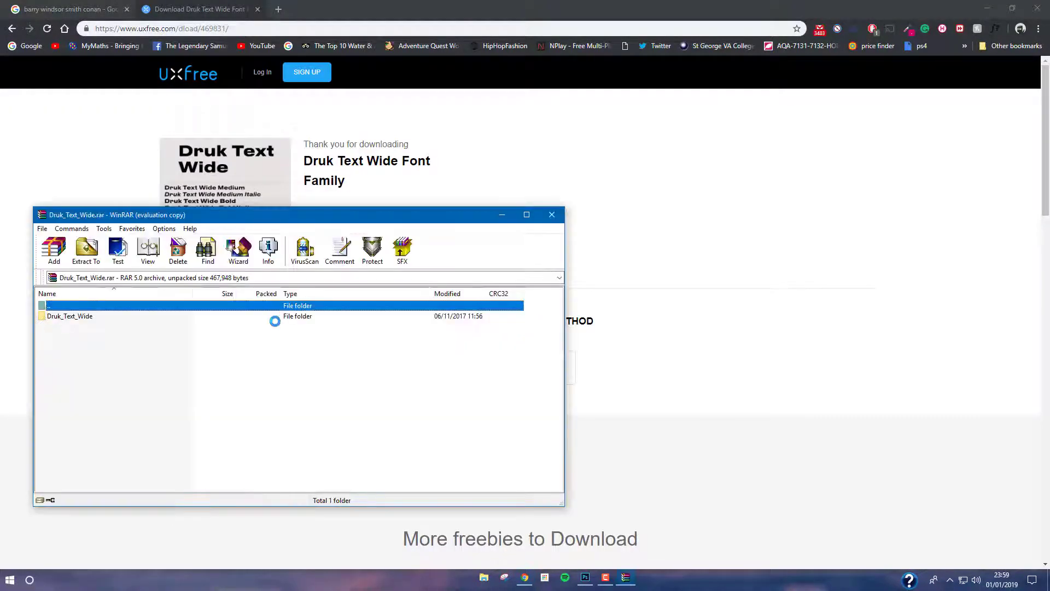
double_click(237, 320)
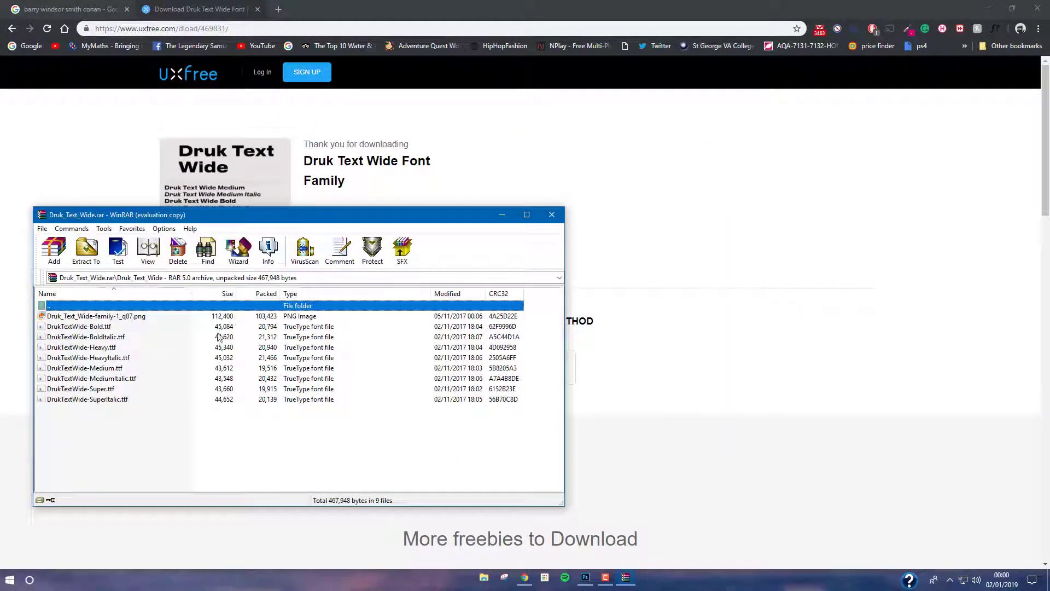
double_click(213, 326)
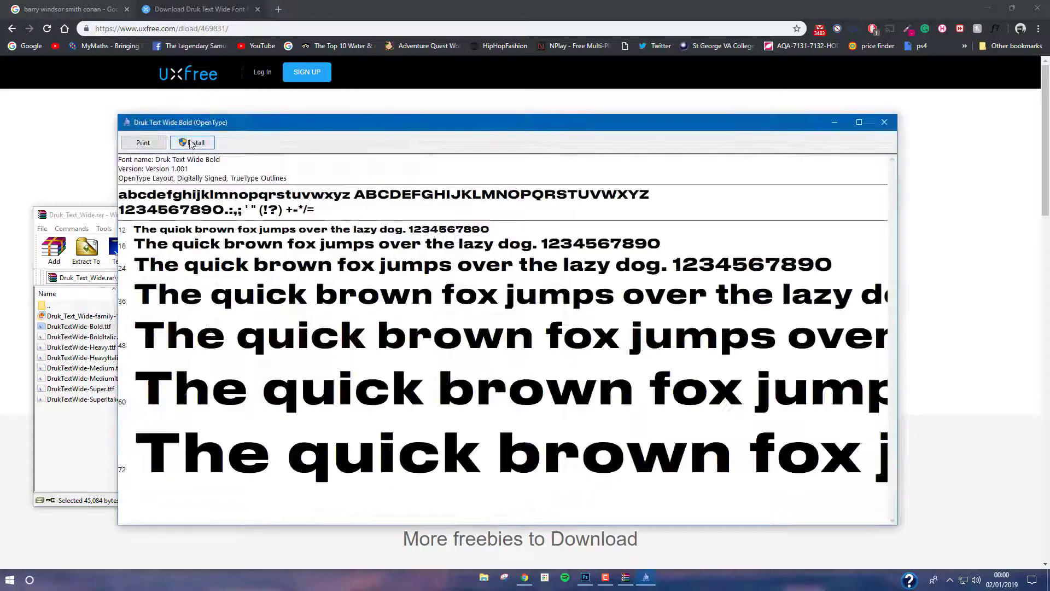
double_click(82, 358)
click(192, 142)
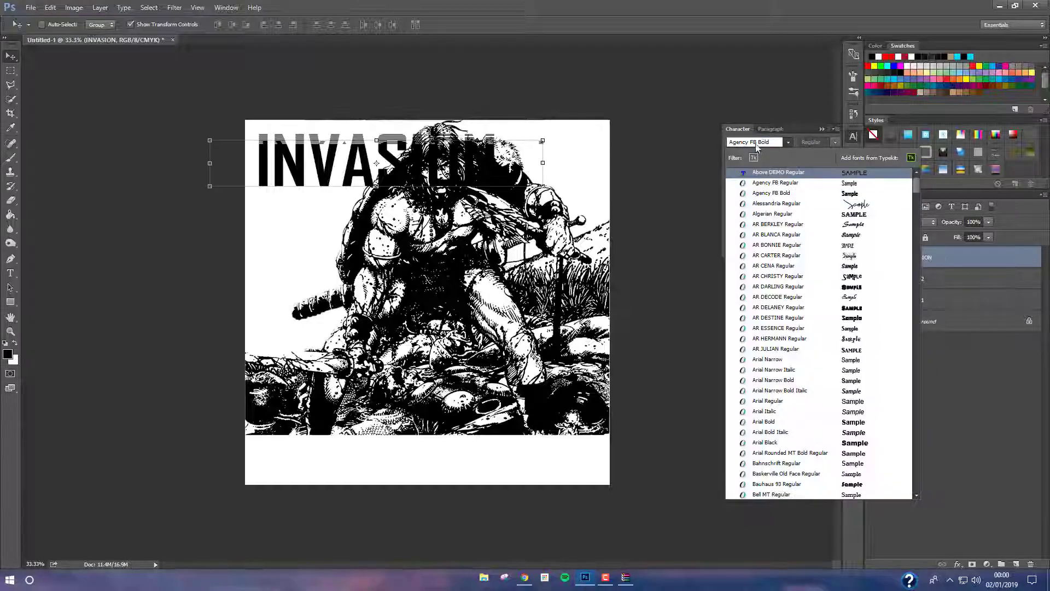
Apply the Druk Text Wide Bold font to the INVASION title
double_click(394, 197)
click(758, 143)
text(d)
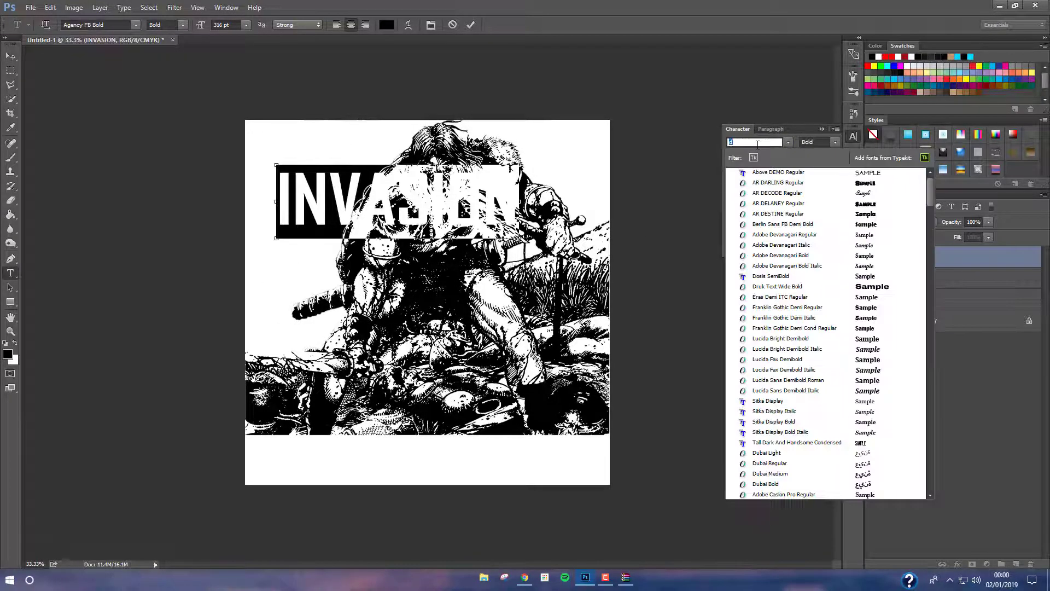
click(777, 286)
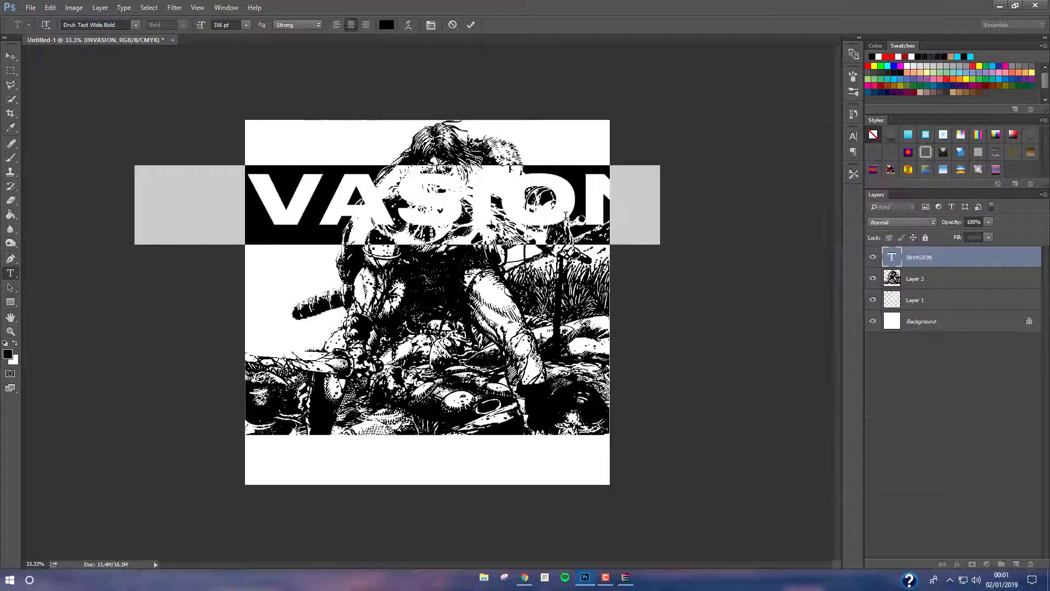
Type a new INVASION title at 180 pt and move it to the canvas left edge
click(268, 377)
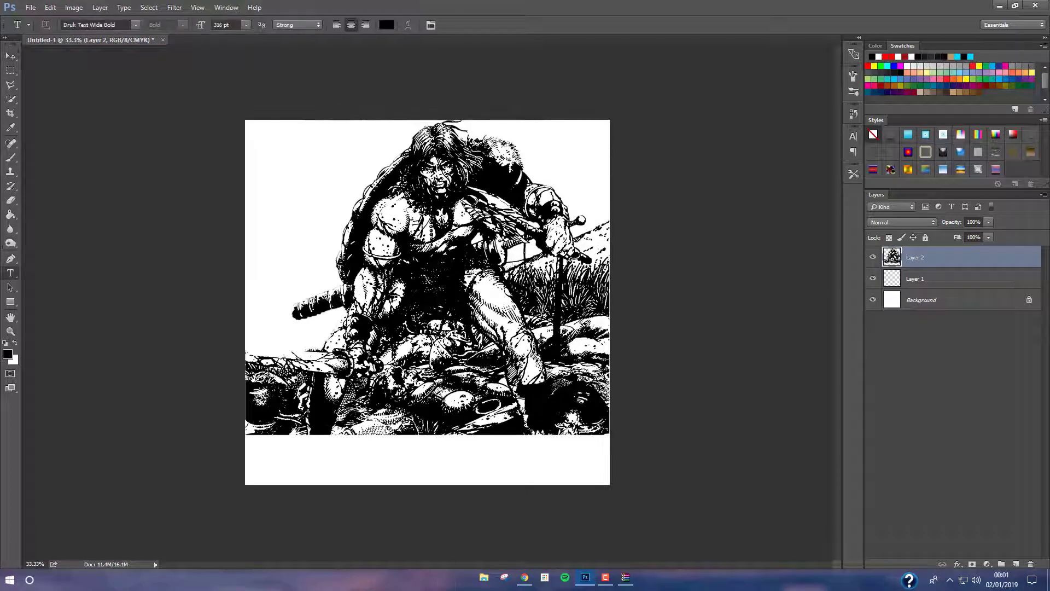
text(INVASION)
key(ctrl+a)
drag(201, 24, 181, 25)
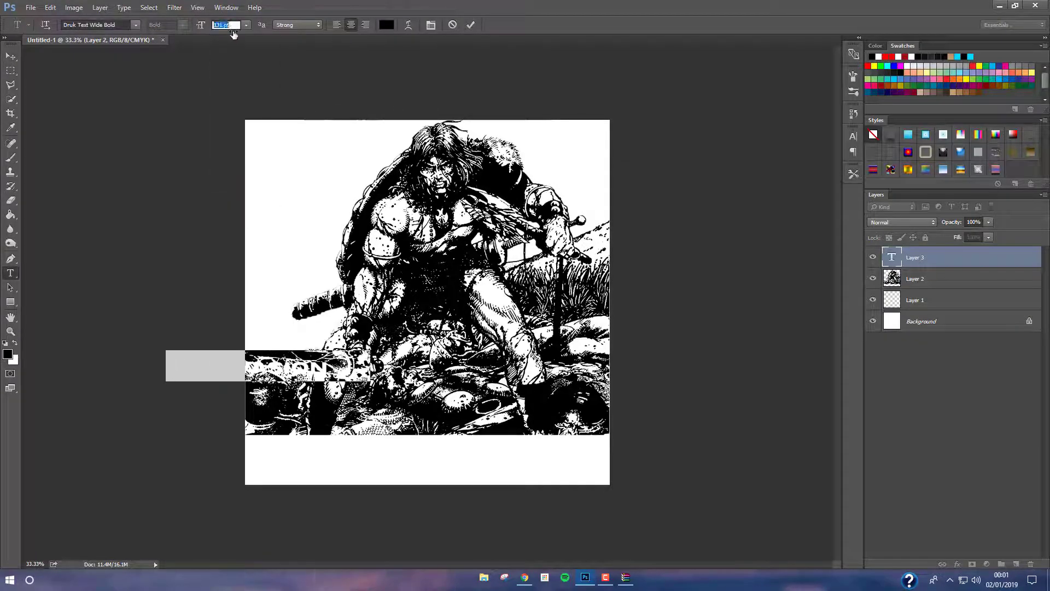
drag(328, 365, 429, 449)
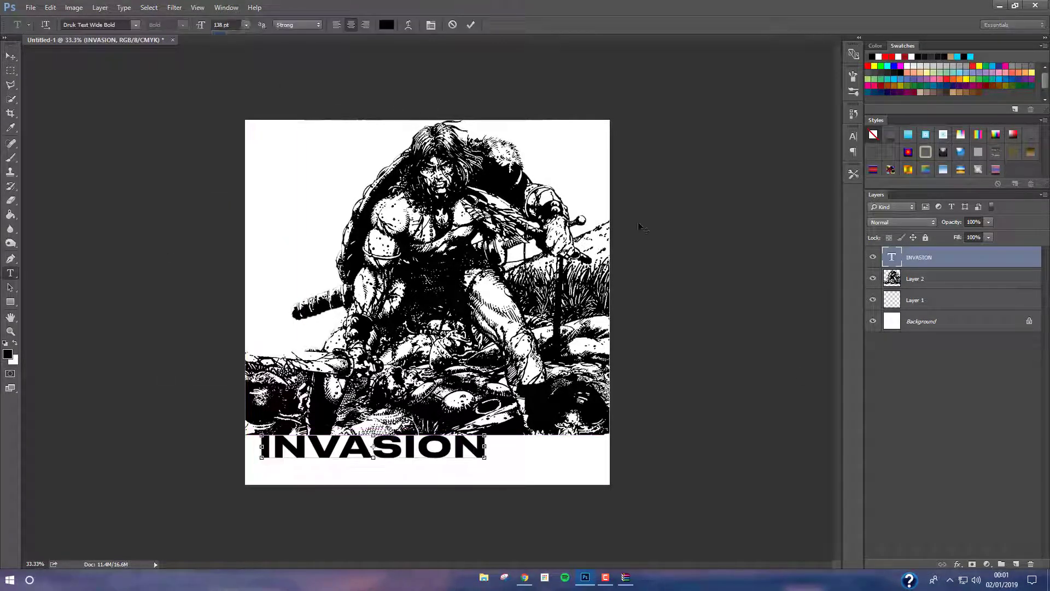
click(218, 25)
text(180)
key(Return)
key(ctrl+Return)
key(v)
mouse_move(809, 356)
mouse_down()
mouse_move(842, 363)
mouse_move(526, 460)
mouse_move(547, 466)
mouse_up()
Resize INVASION to the canvas width, centre it, and move it to the bottom edge
key(ctrl+t)
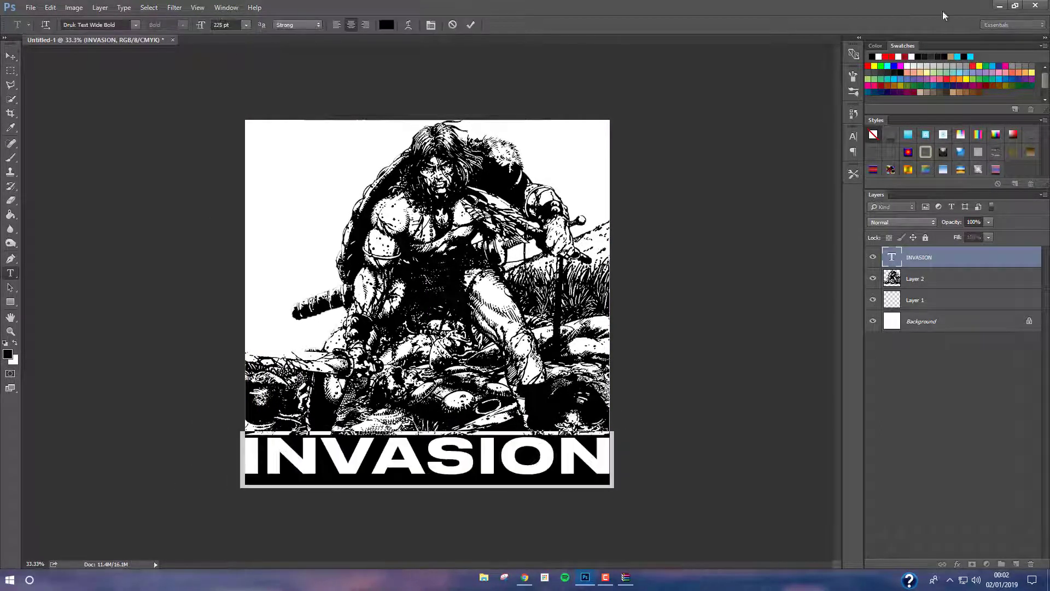
key(Return)
key(ctrl+a)
click(232, 25)
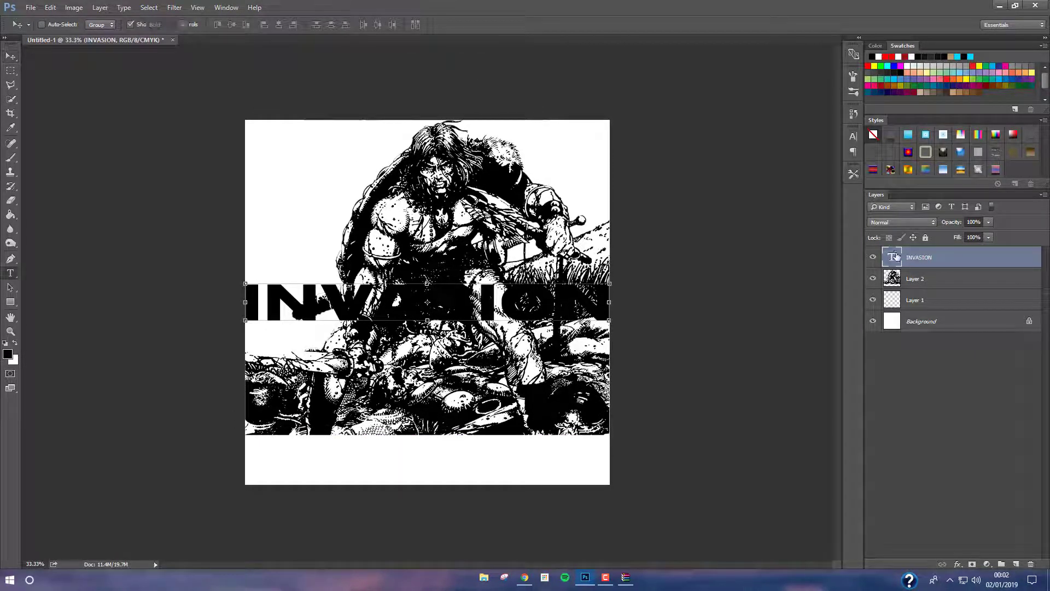
drag(451, 323, 452, 475)
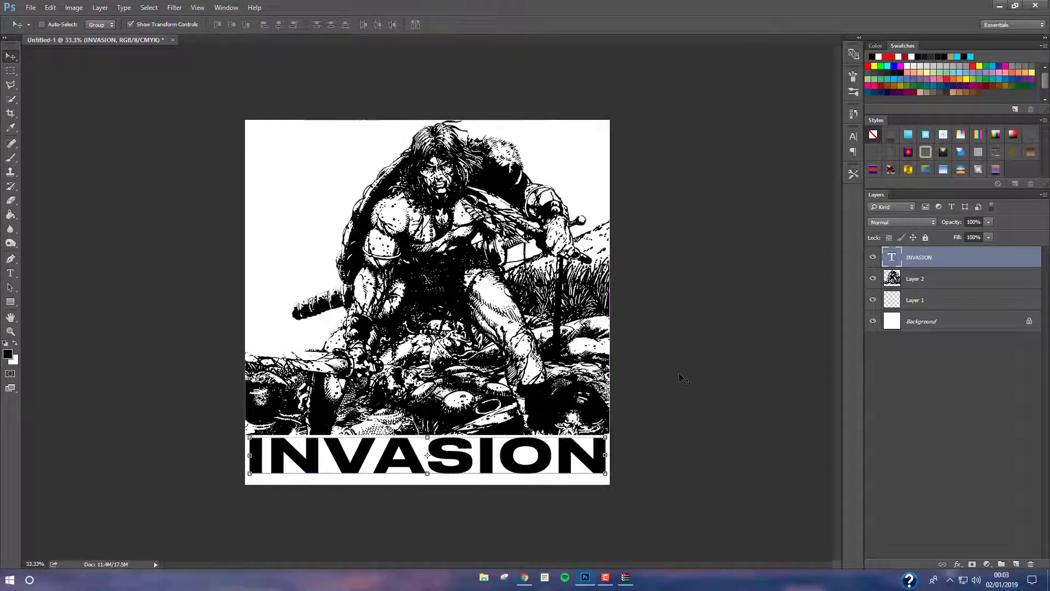
Rasterize INVASION, Magic Wand its letters, then apply a 4 px Border and Smooth
right_click(947, 257)
click(886, 221)
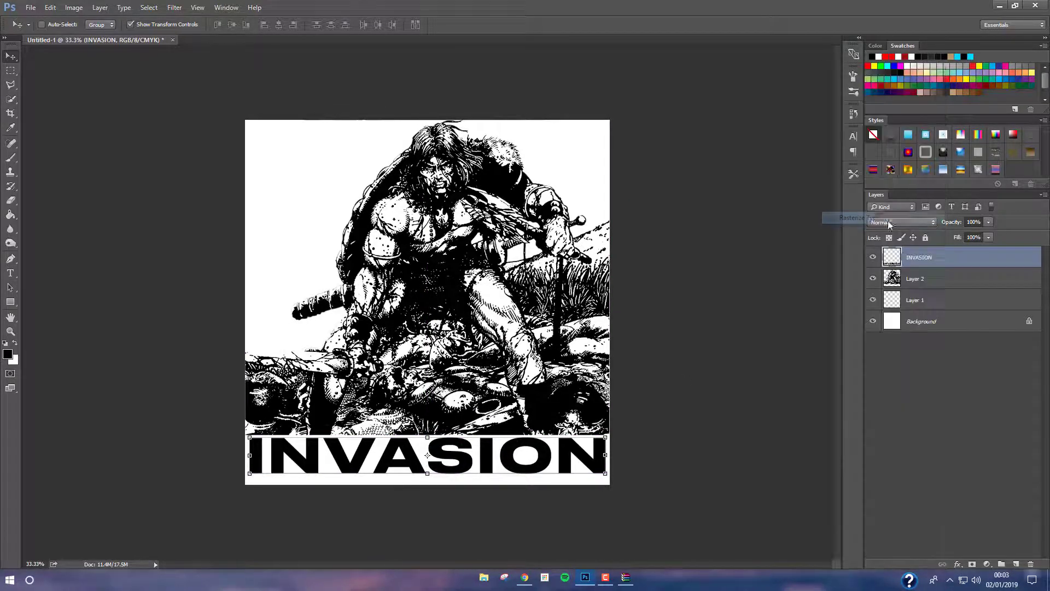
right_click(10, 99)
click(49, 110)
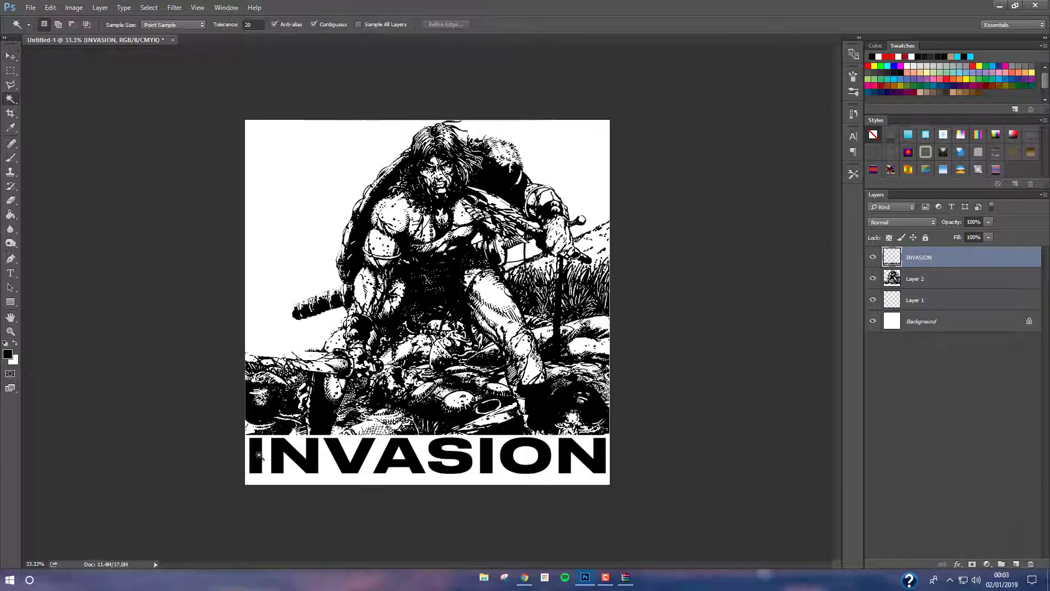
click(149, 8)
mouse_move(180, 156)
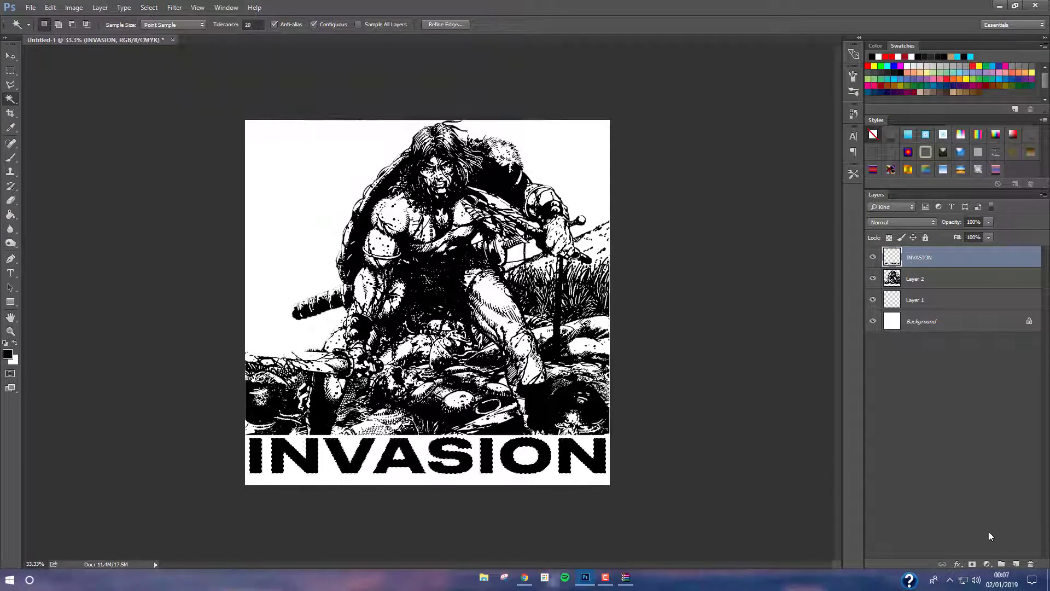
click(148, 8)
click(274, 138)
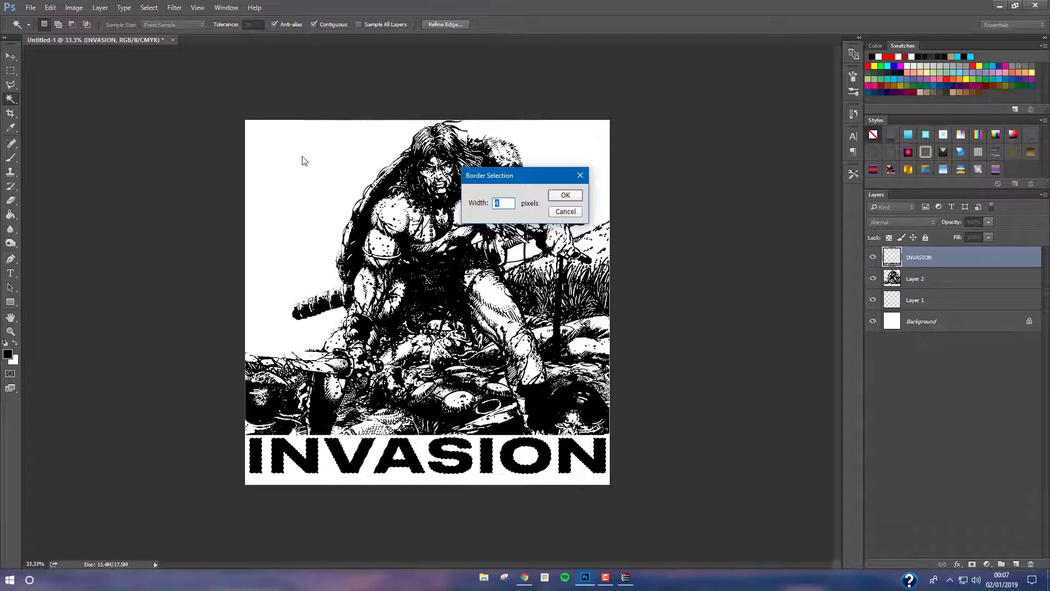
click(565, 211)
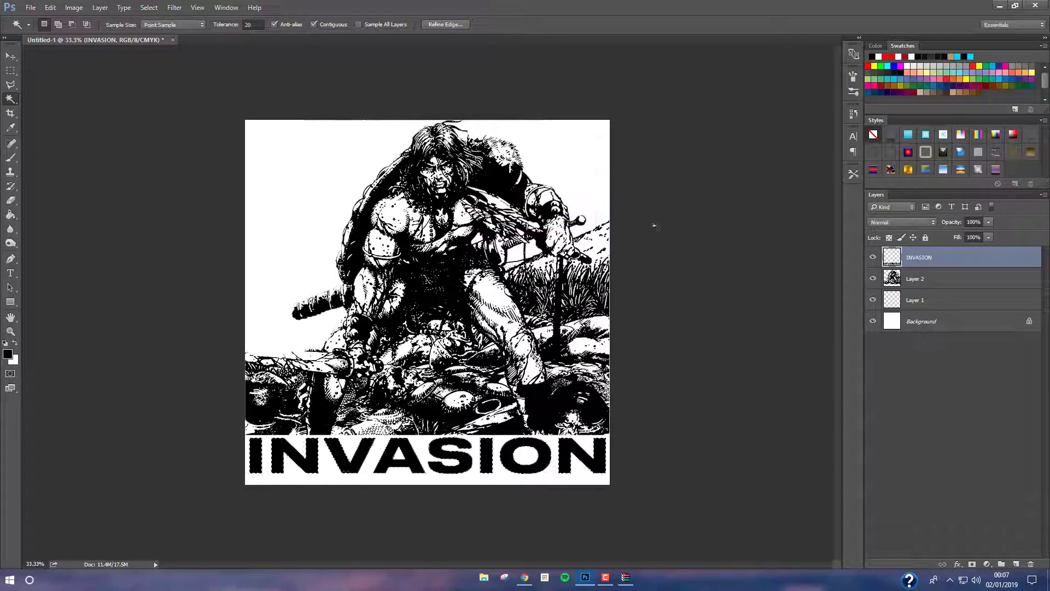
click(149, 7)
key(Return)
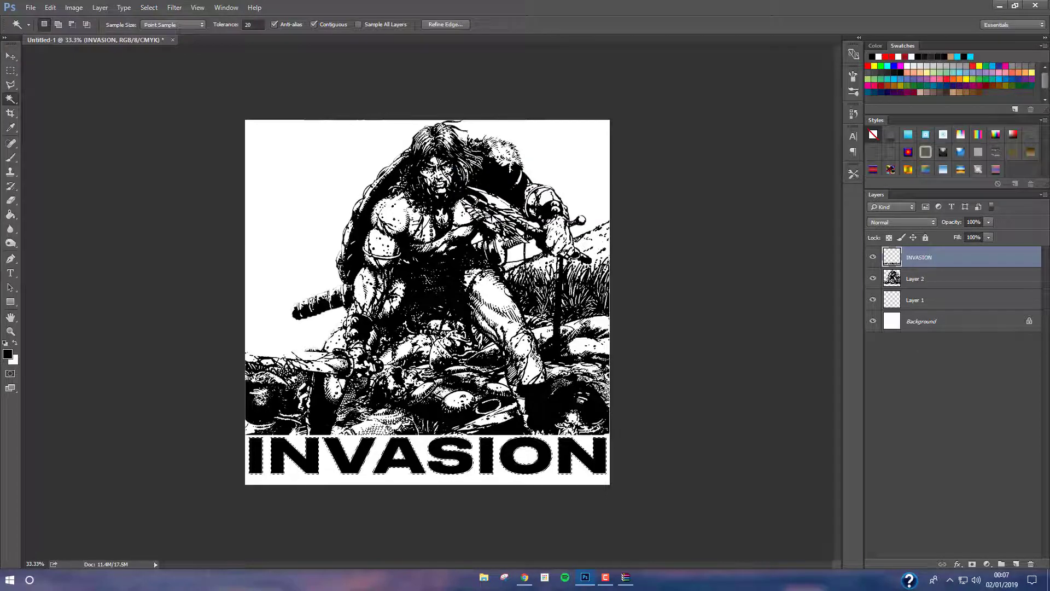
Move INVASION together with Layer 2 lower on the canvas
key(v)
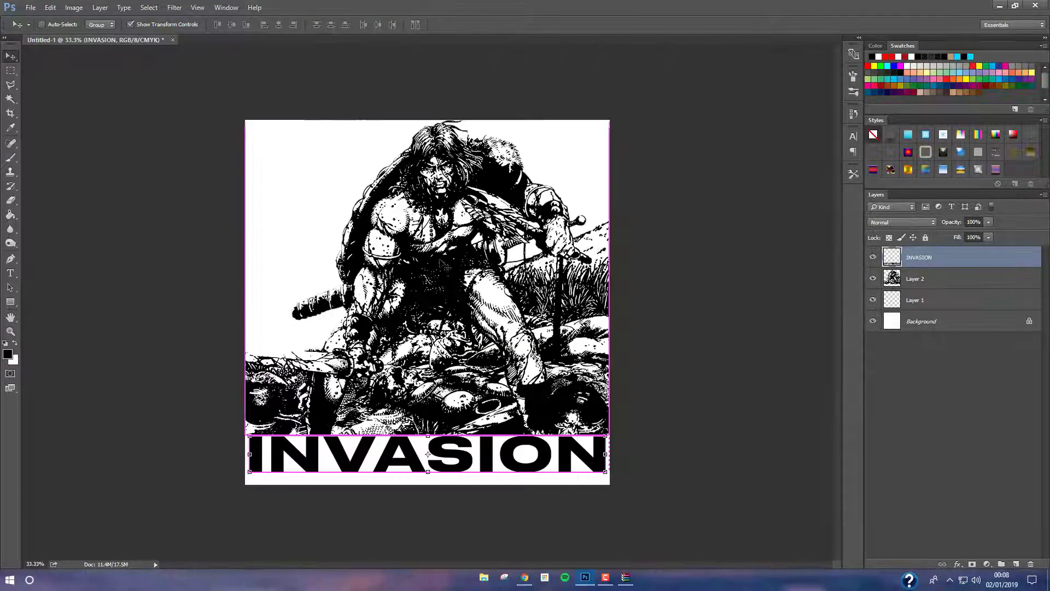
key(ctrl+minus)
mouse_move(464, 423)
mouse_down()
mouse_move(481, 429)
mouse_move(482, 413)
mouse_up()
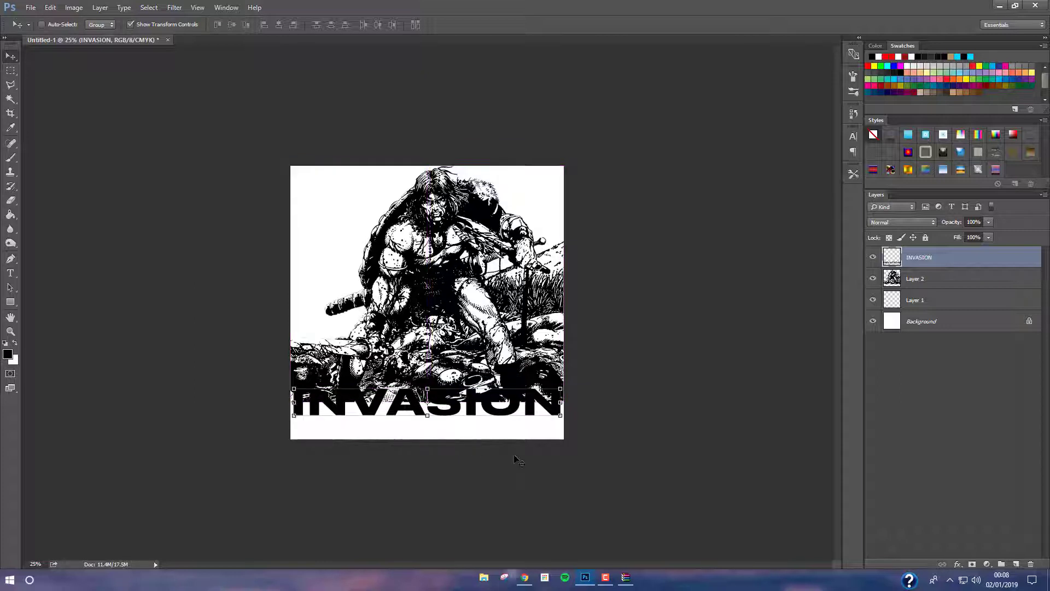
ctrl+shift+click(562, 432)
drag(562, 432, 564, 442)
Expand the letter selection by 4 pixels and make Layer 2 active
key(w)
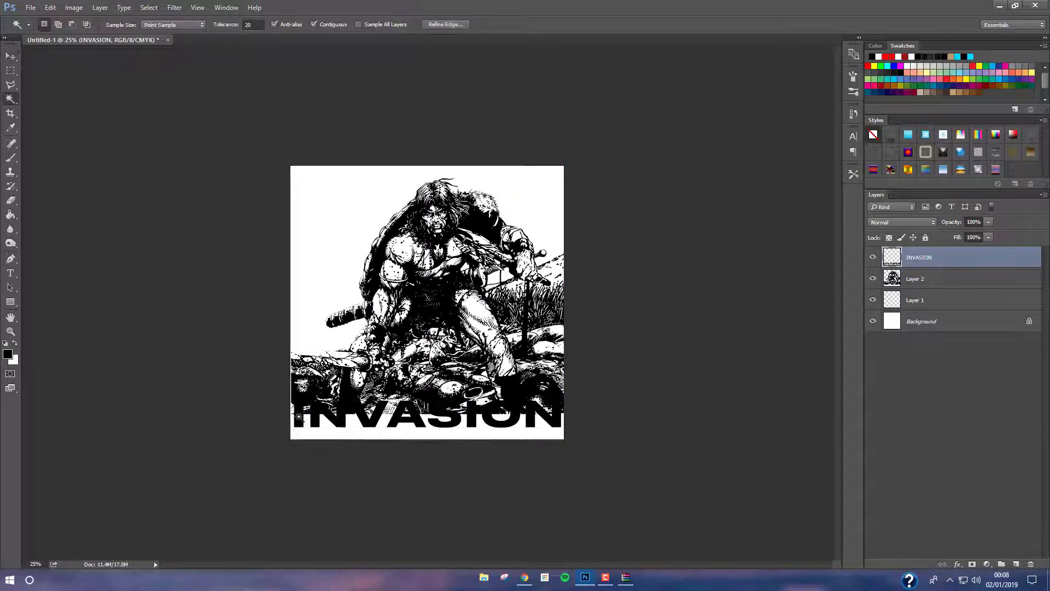
click(149, 7)
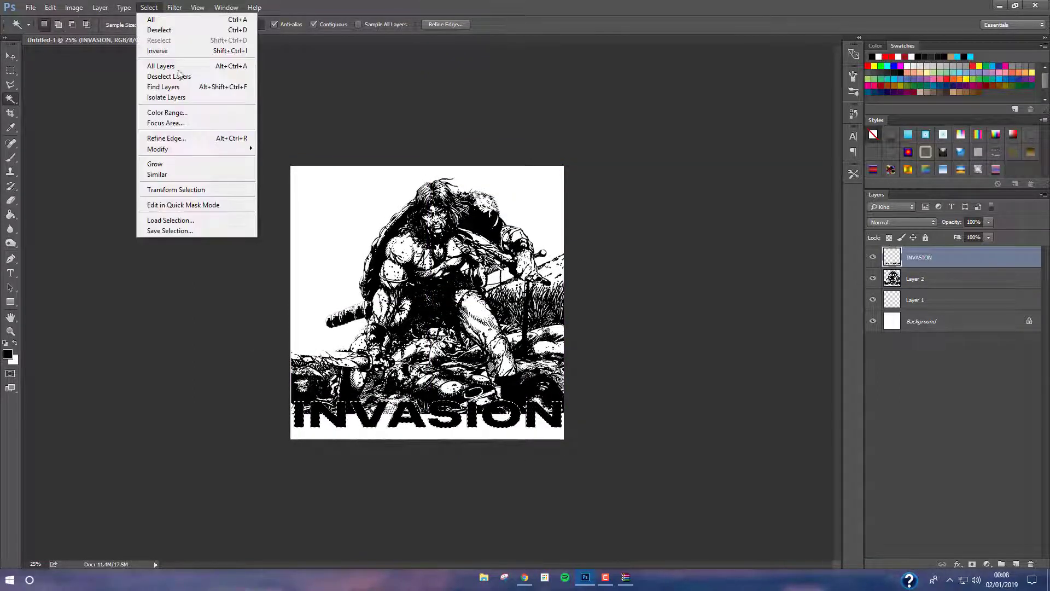
click(303, 178)
key(Return)
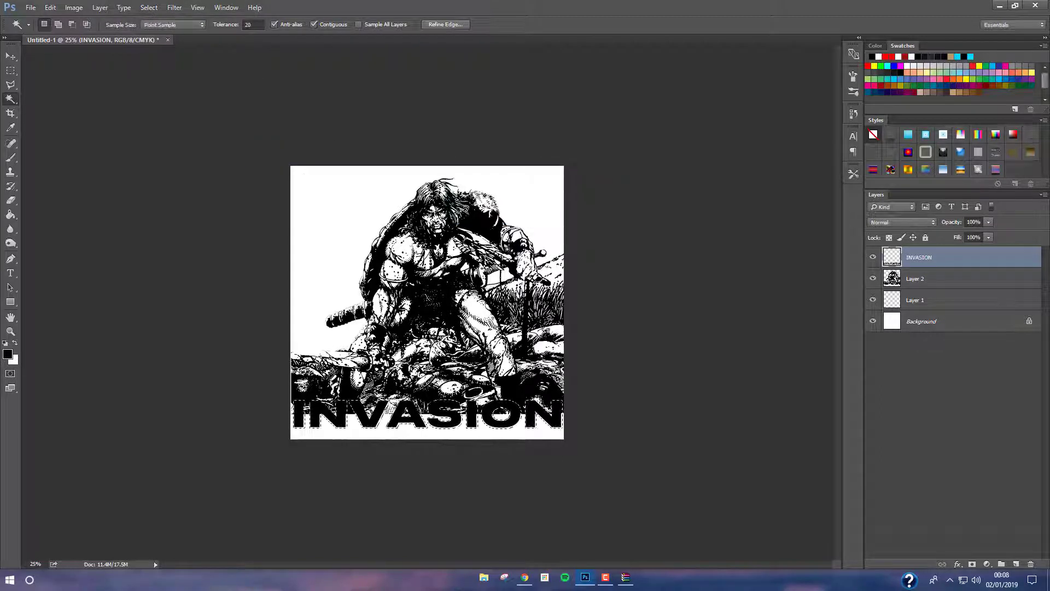
click(944, 279)
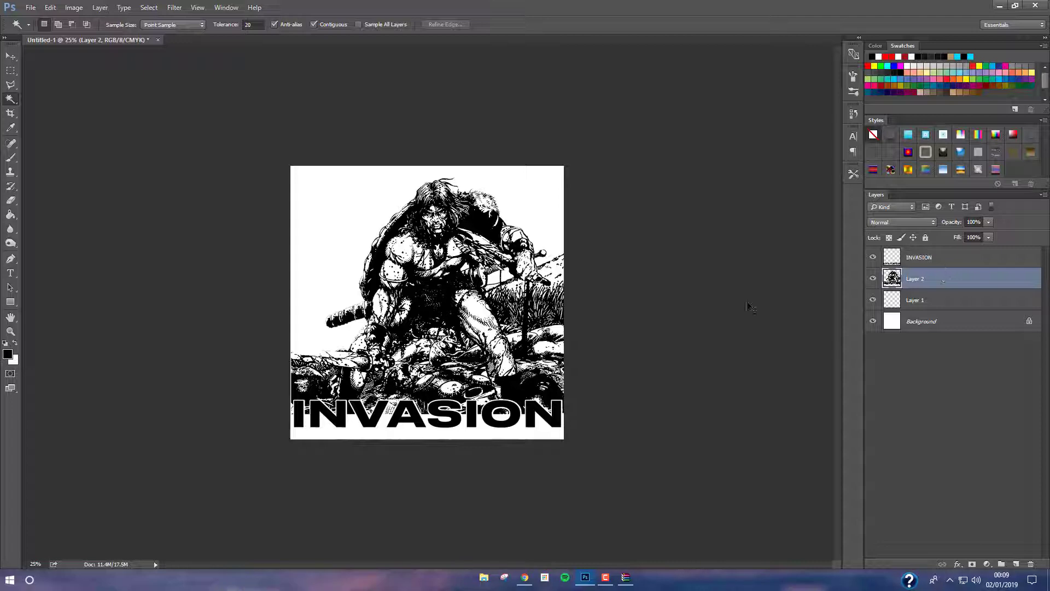
Erase the Layer 2 artwork inside the selection around the INVASION letters
click(11, 199)
key(ctrl+plus)
key(ctrl+plus)
click(55, 25)
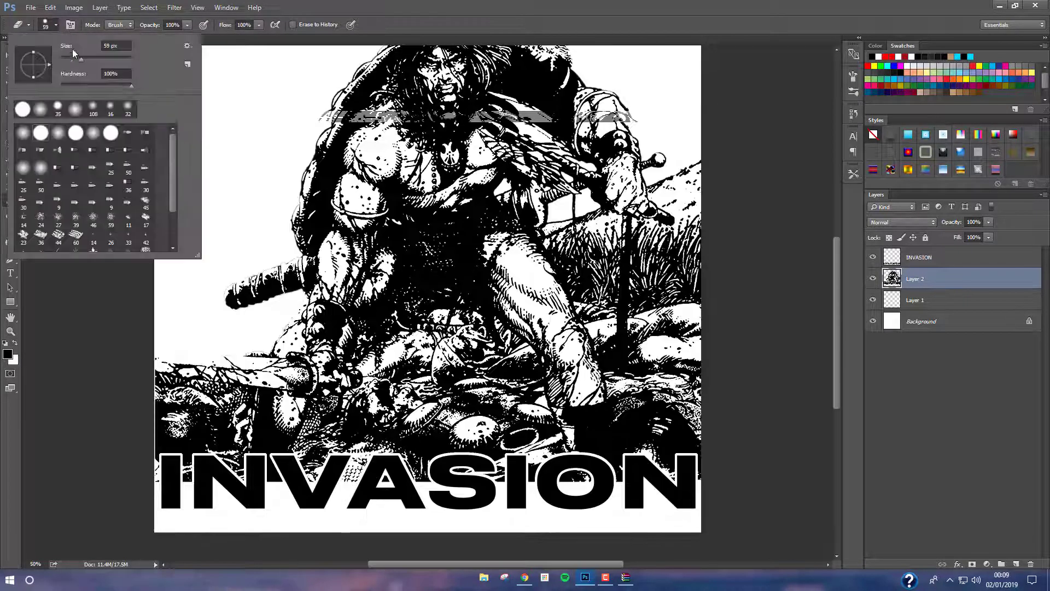
scroll(385, 481, down, 1)
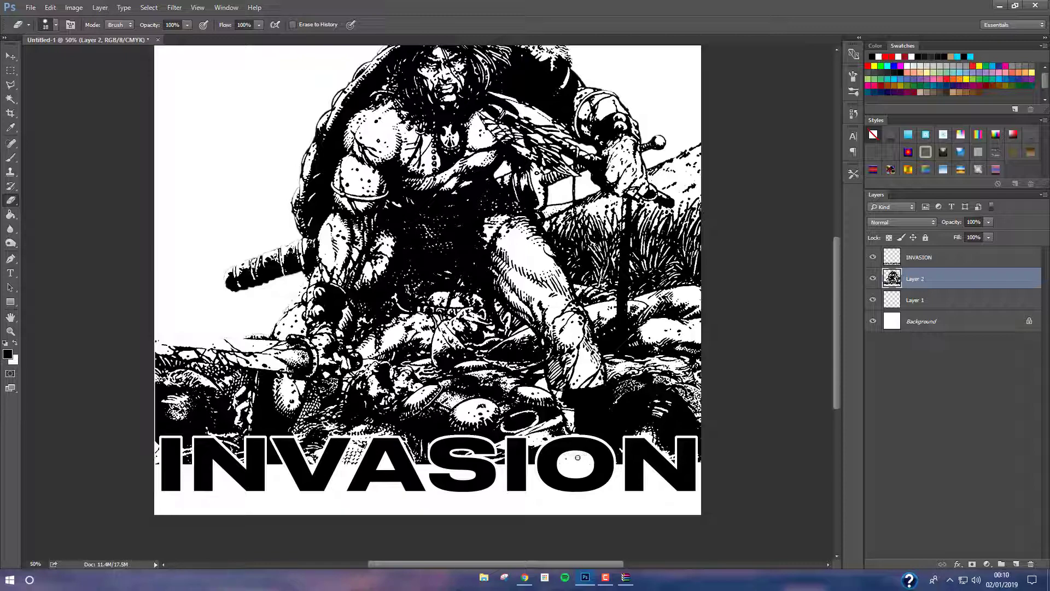
key(ctrl+minus)
key(ctrl+minus)
key(ctrl+plus)
key(ctrl+plus)
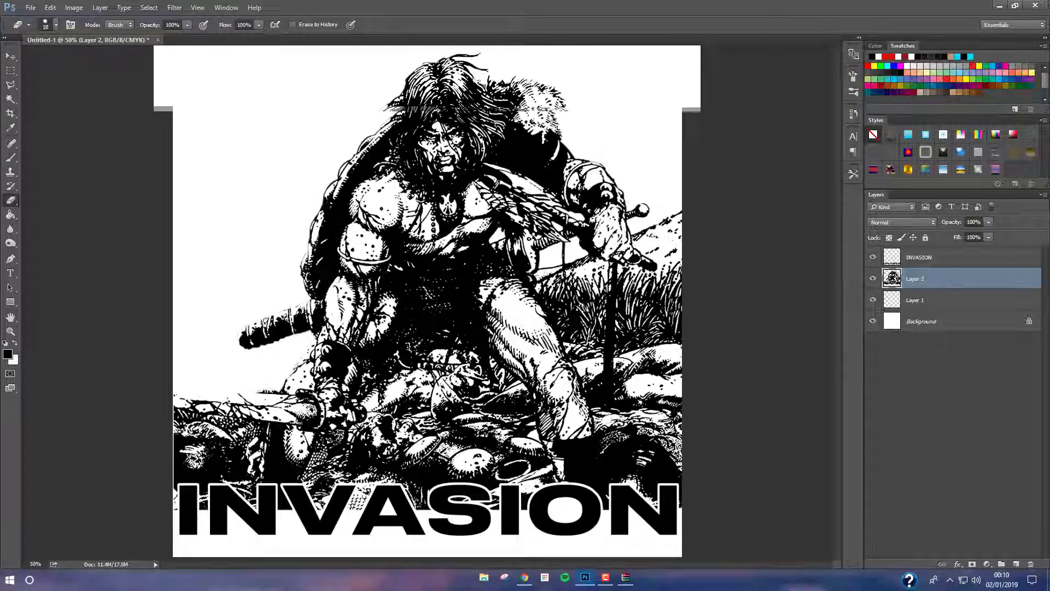
key(ctrl+minus)
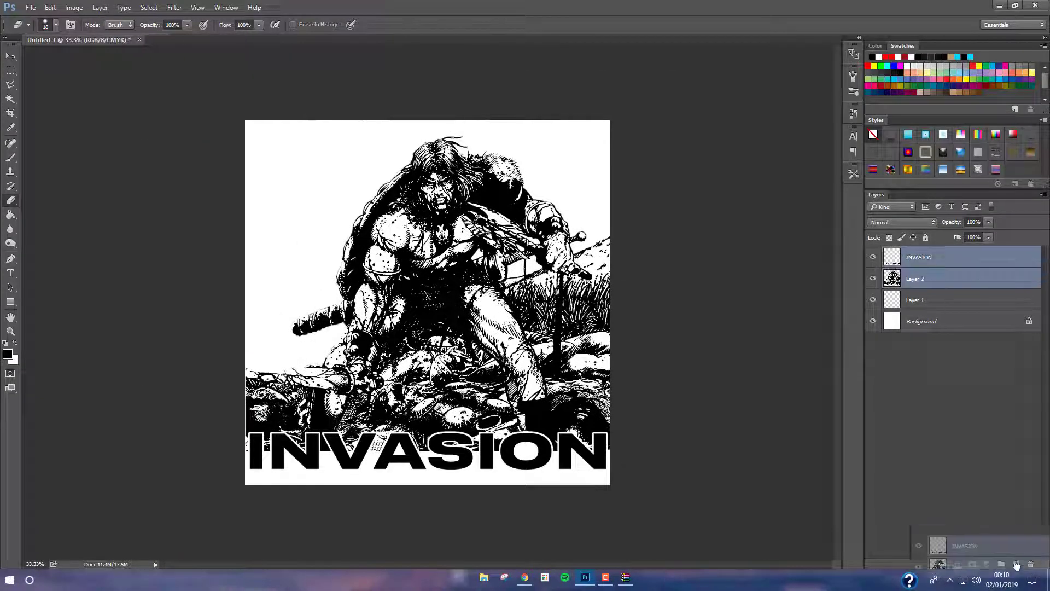
Duplicate the layers and merge the copies into a single INVASION copy layer
key(ctrl+j)
shift+click(953, 257)
right_click(953, 268)
click(891, 438)
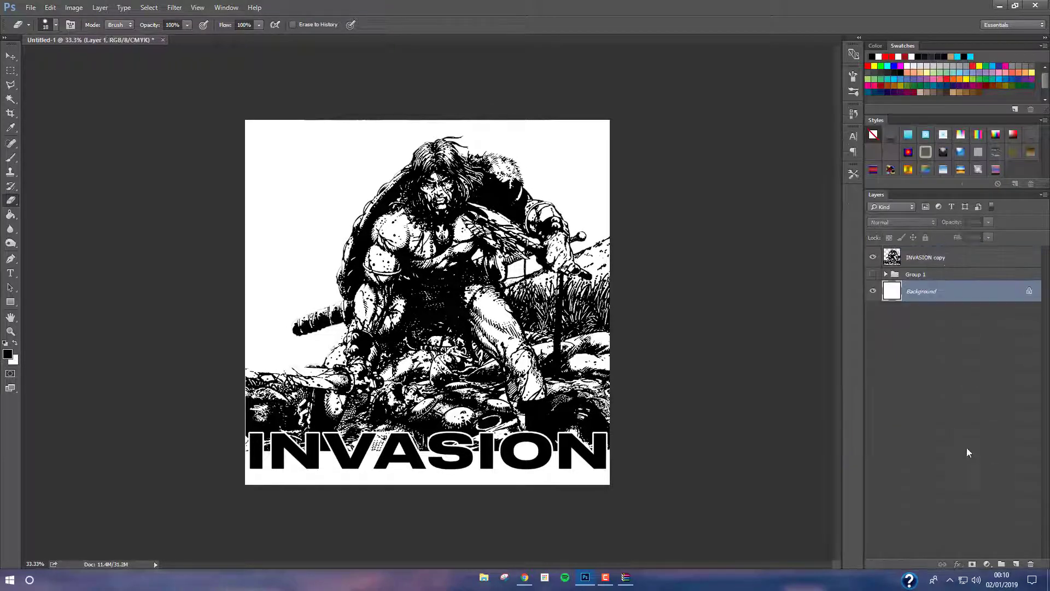
Add Uniform noise at about 42% to the merged artwork
click(176, 8)
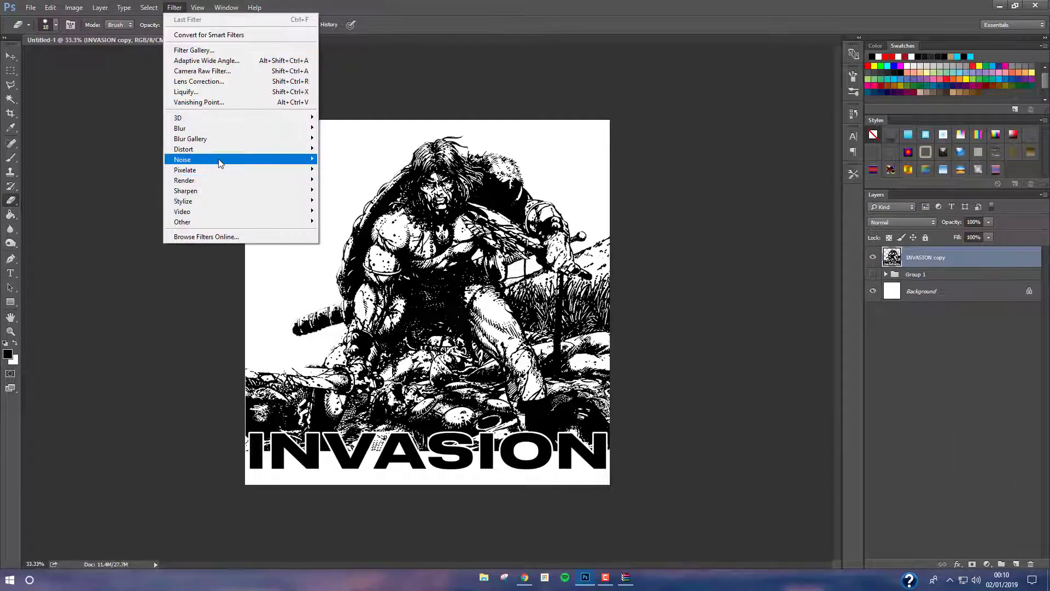
click(345, 159)
drag(795, 414, 812, 414)
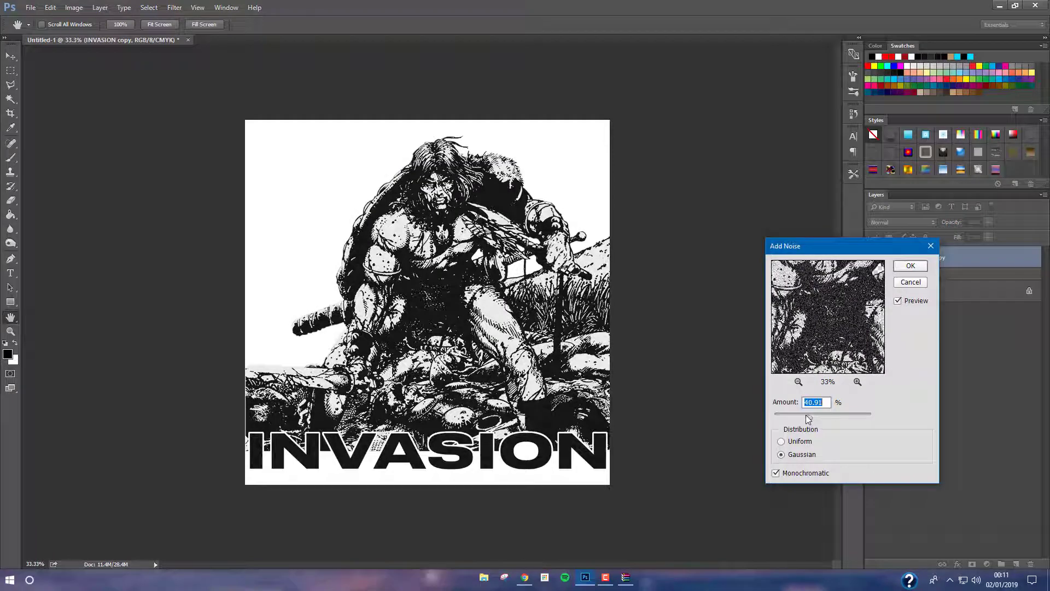
text(15)
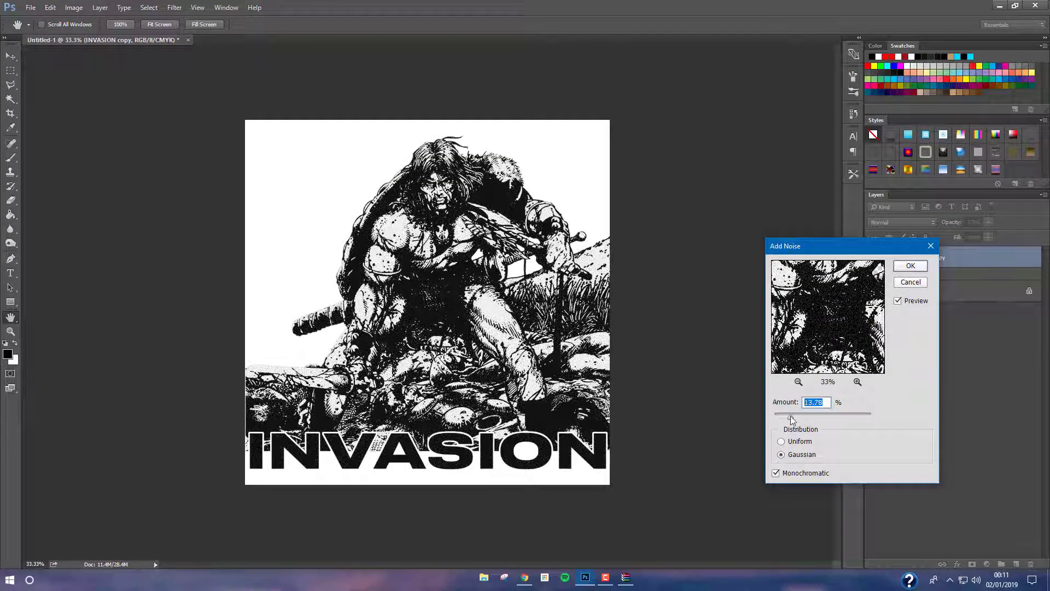
drag(790, 416, 798, 414)
click(781, 441)
click(781, 441)
click(799, 382)
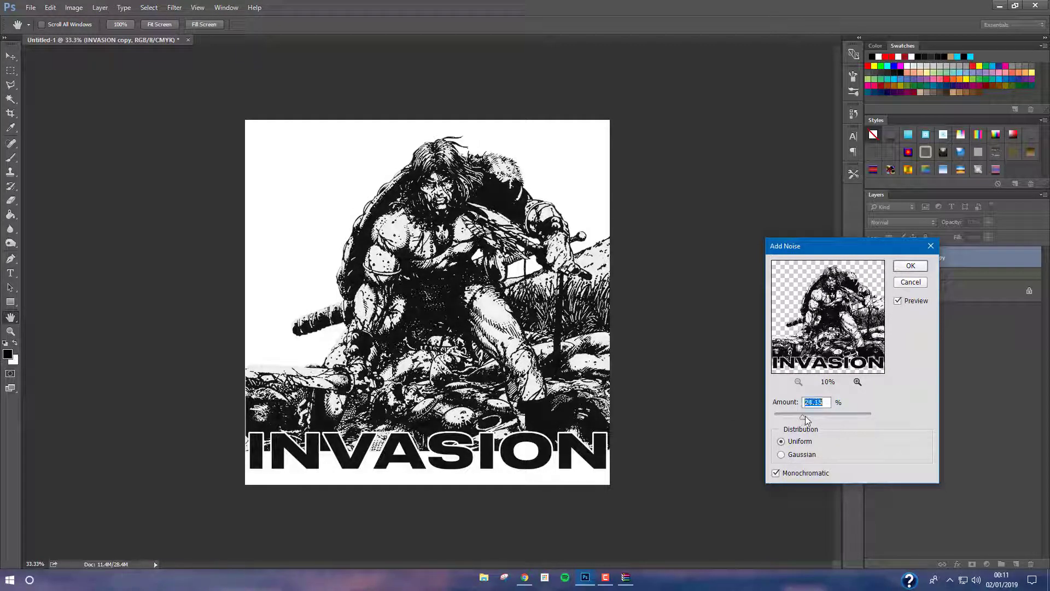
drag(805, 420, 812, 419)
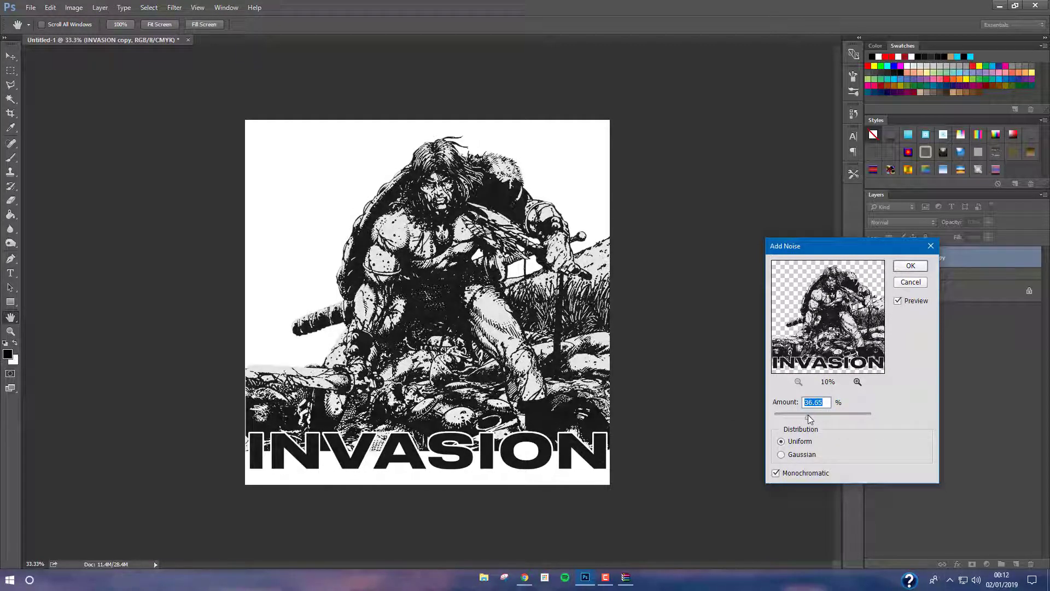
key(Return)
Scale the INVASION copy artwork slightly smaller toward the centre
key(e)
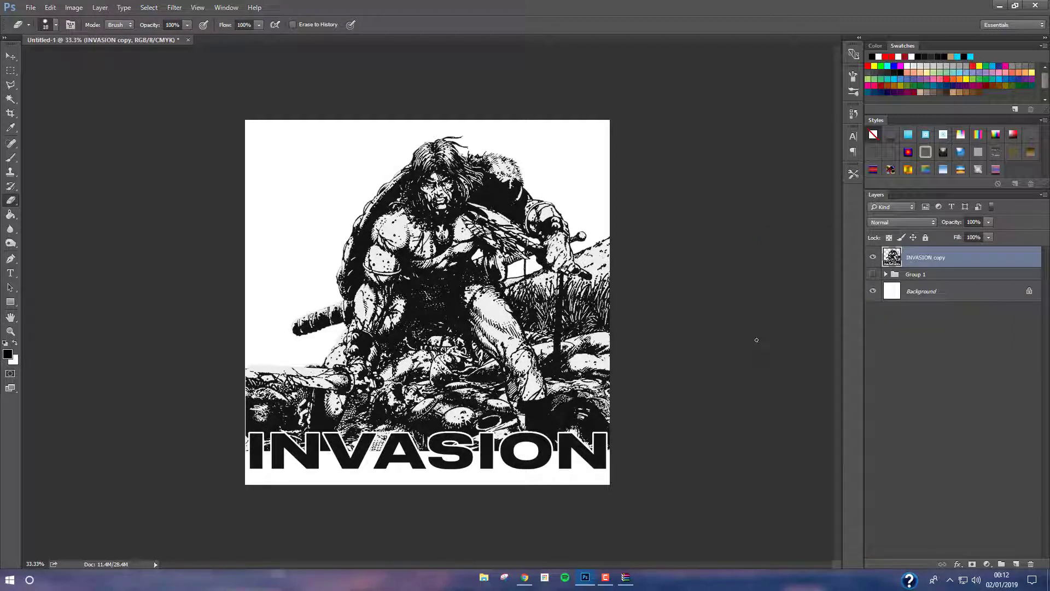
key(w)
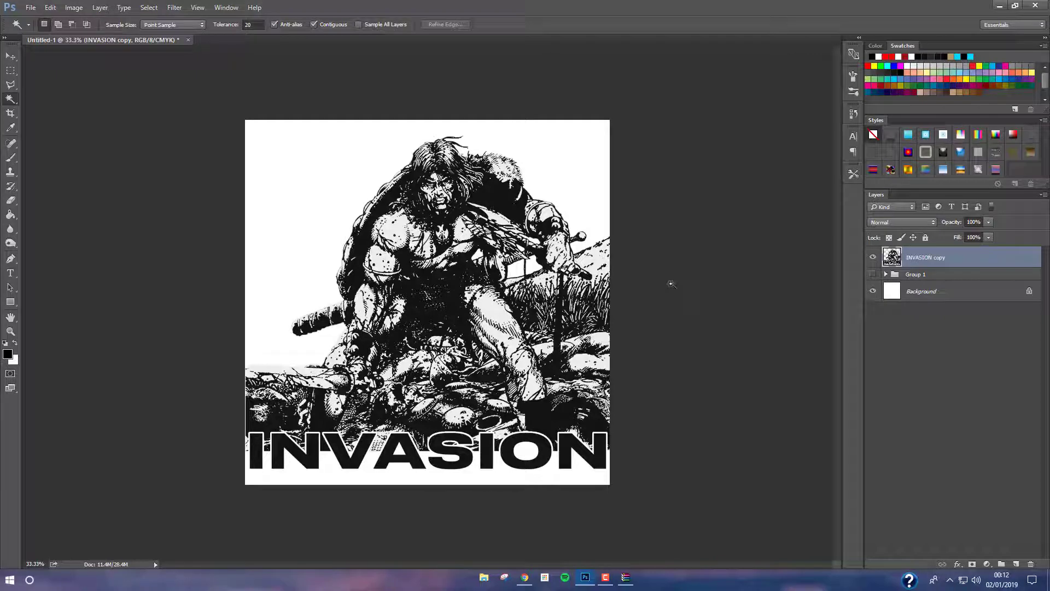
key(v)
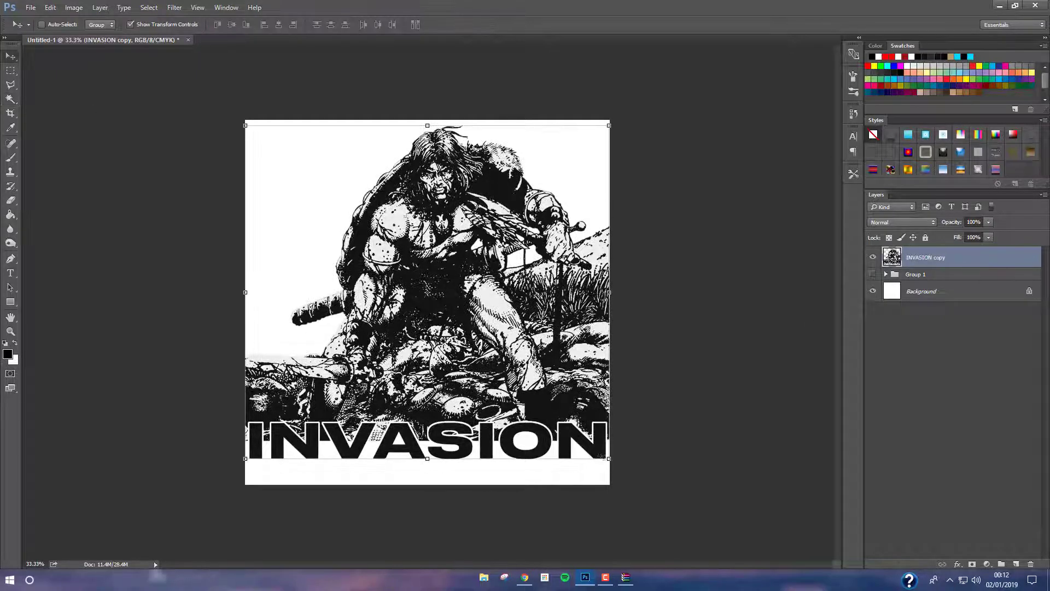
drag(610, 120, 592, 151)
key(Return)
Search Chrome for 'INVASION' and 'cardi' (Invasion of Privacy), then fill Layer 0 black
click(524, 577)
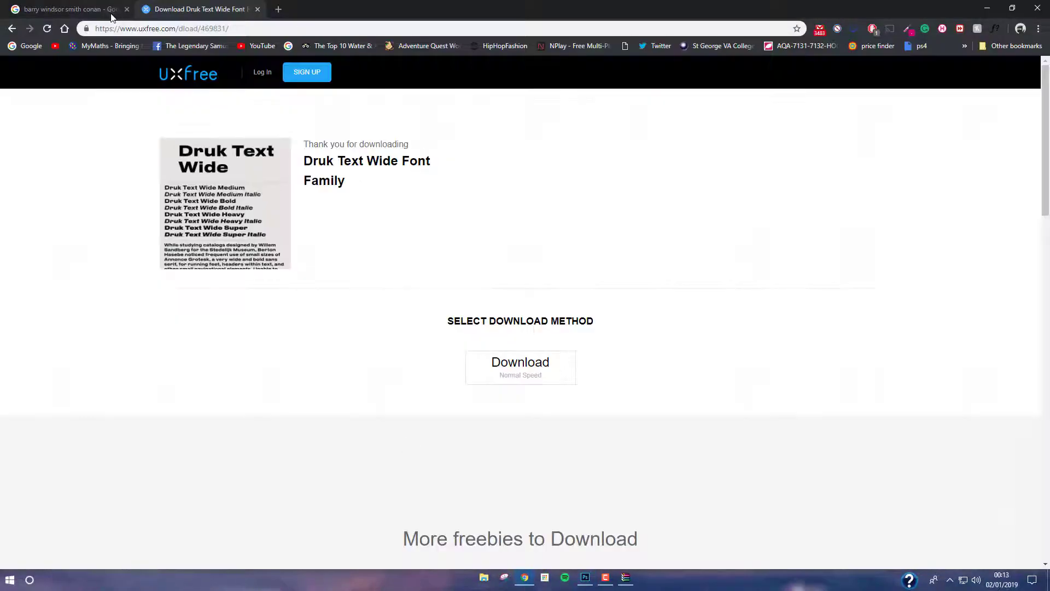
click(219, 28)
text(INVASION)
key(Return)
click(220, 78)
text(ca)
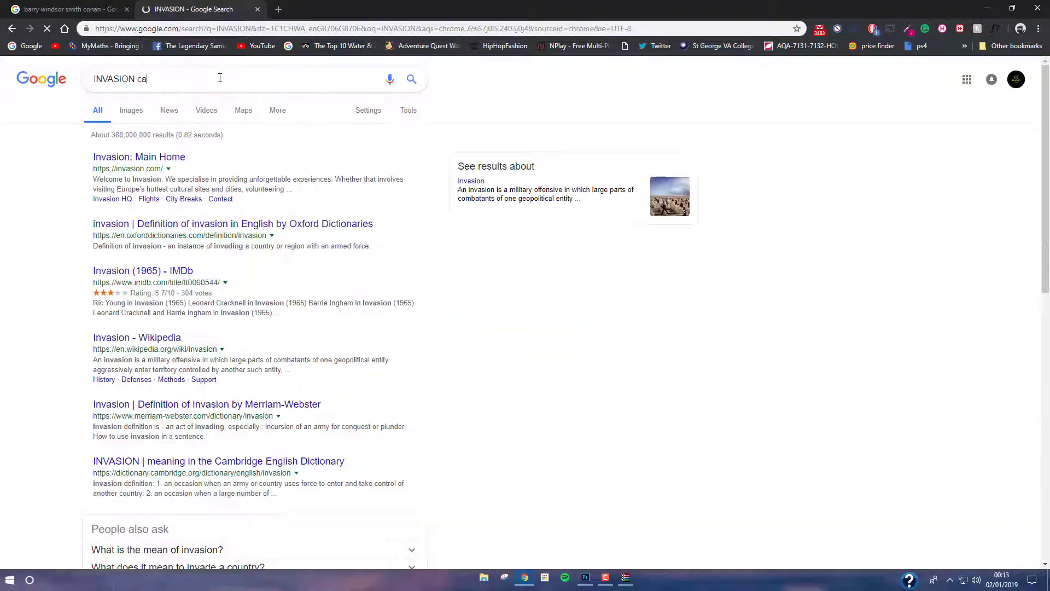
text(rdi)
click(164, 97)
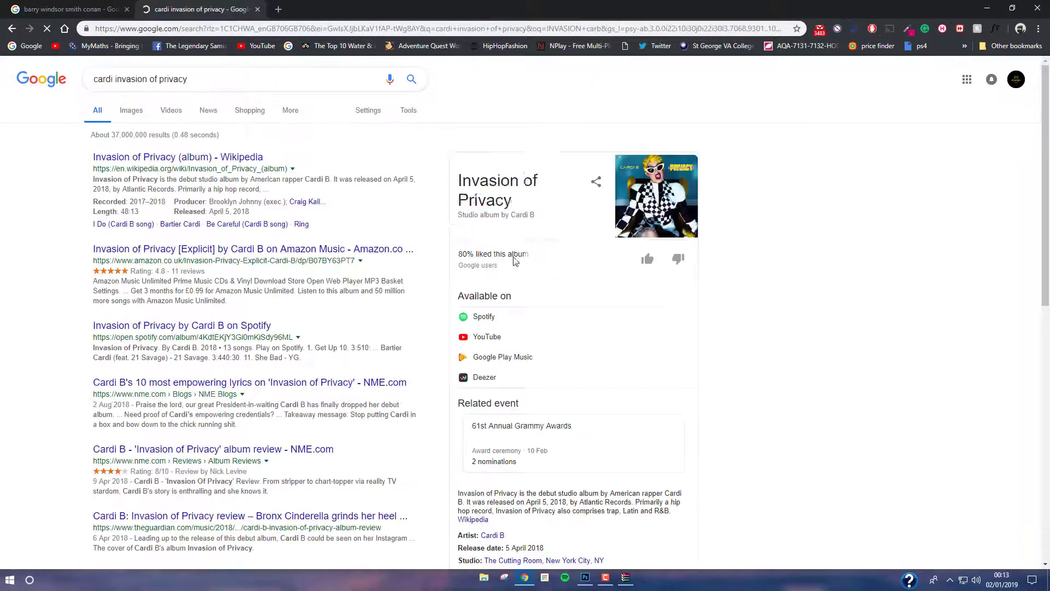
click(586, 577)
click(930, 291)
Set INVASION copy to Soft Light blending and undo Layer 0's black fill via History
key(g)
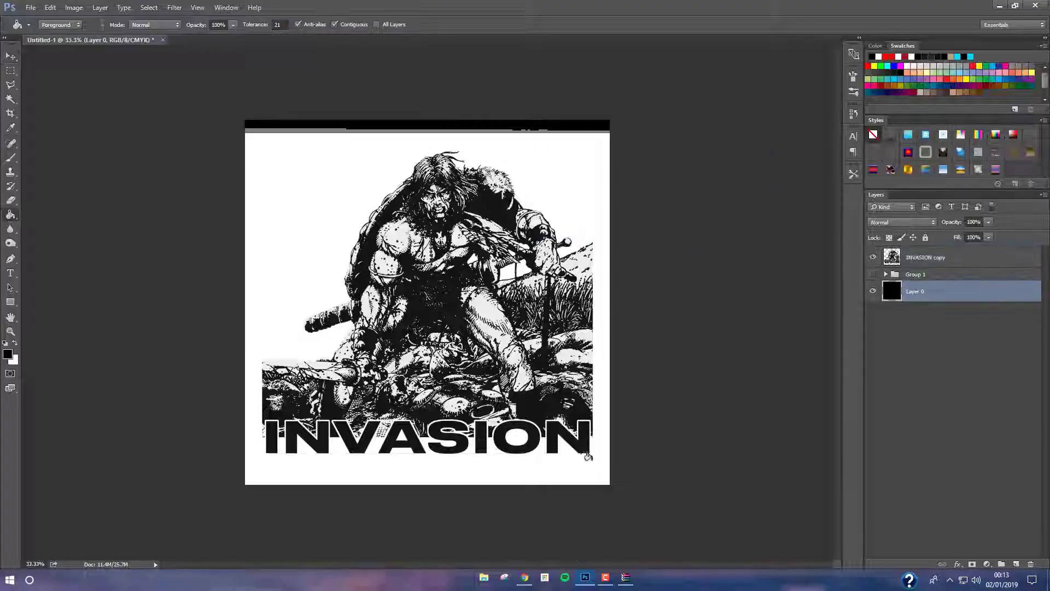
click(427, 137)
click(930, 257)
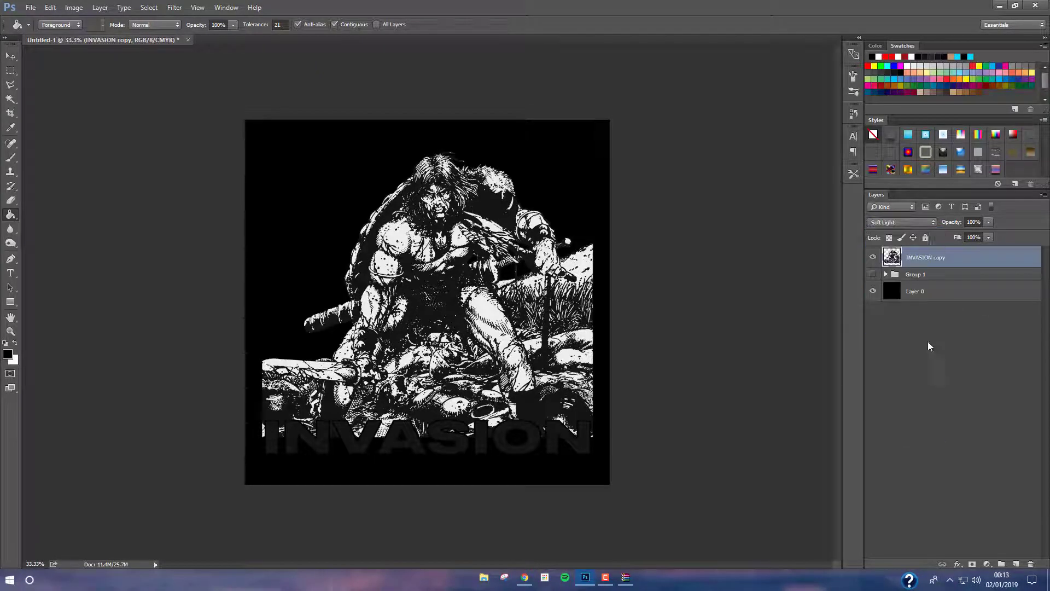
click(901, 222)
click(908, 319)
click(953, 295)
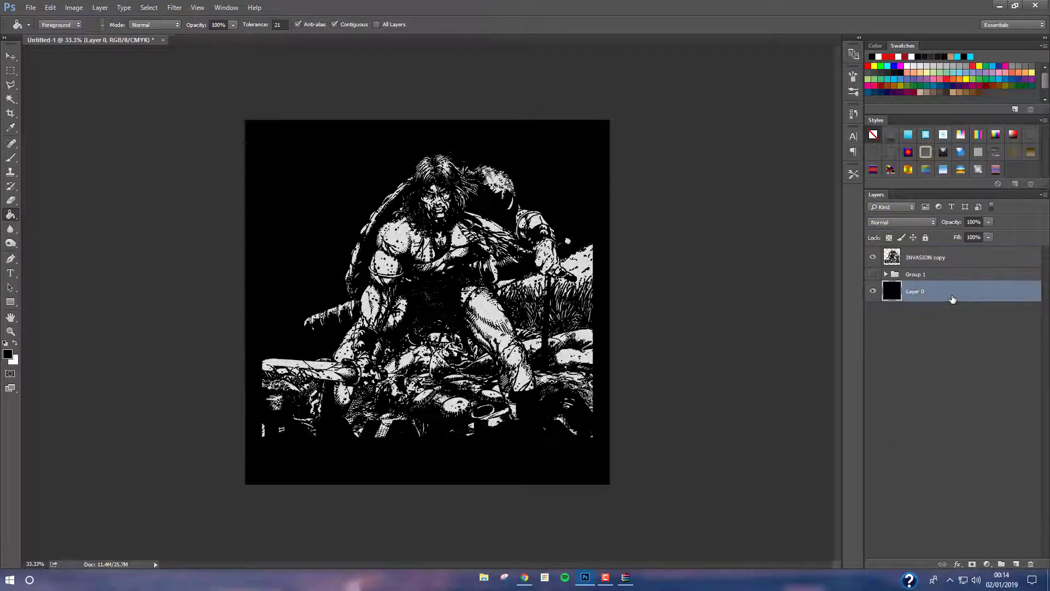
click(853, 113)
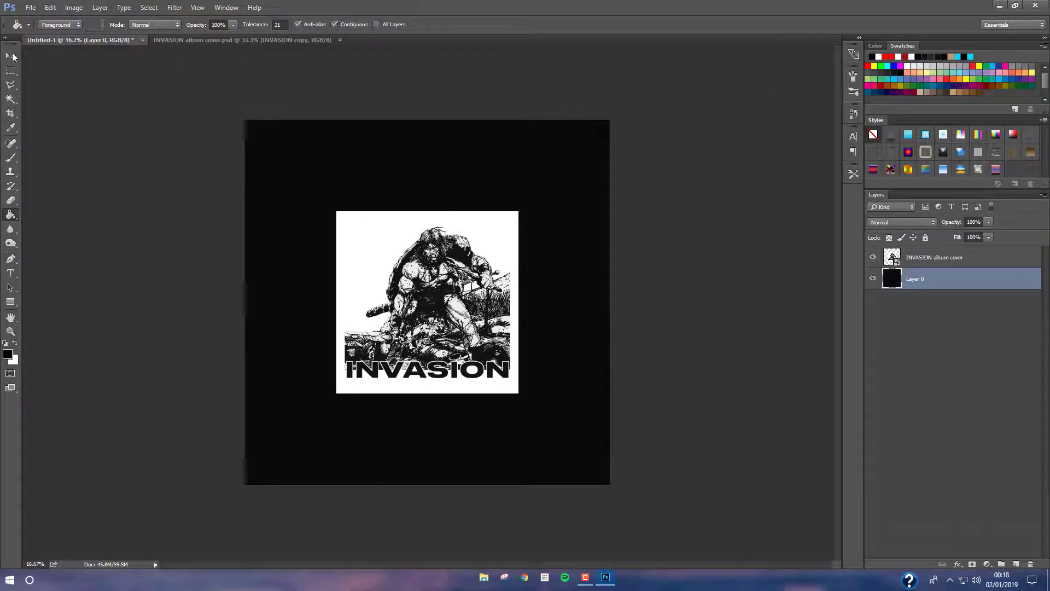
click(12, 57)
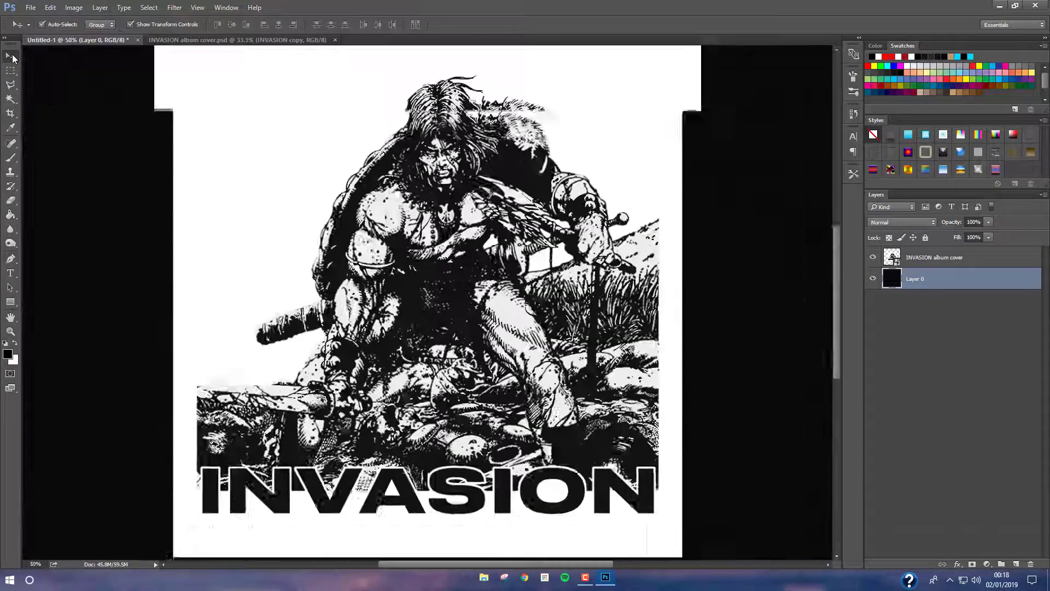